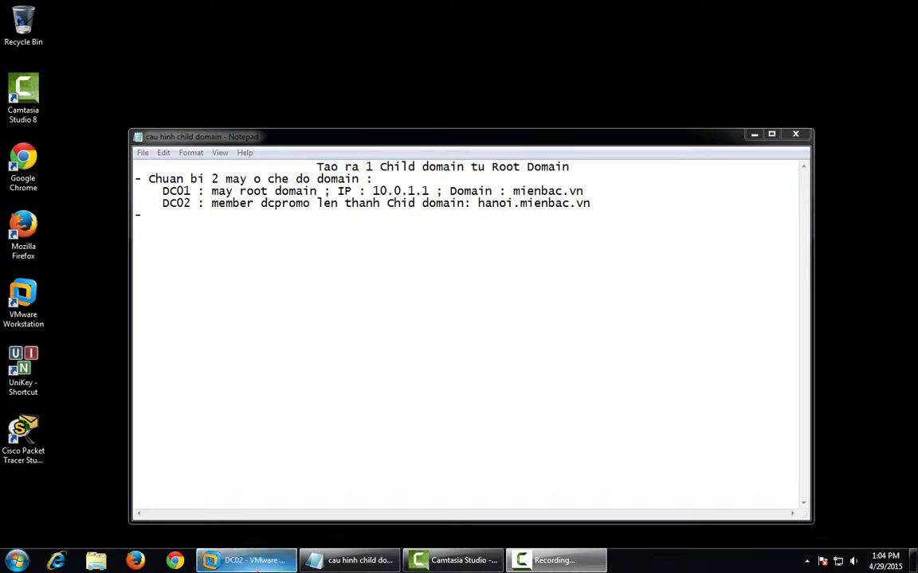
# Switch from the Notepad plan notes to the DC02 VMware Workstation window
pyautogui.click(247, 560)
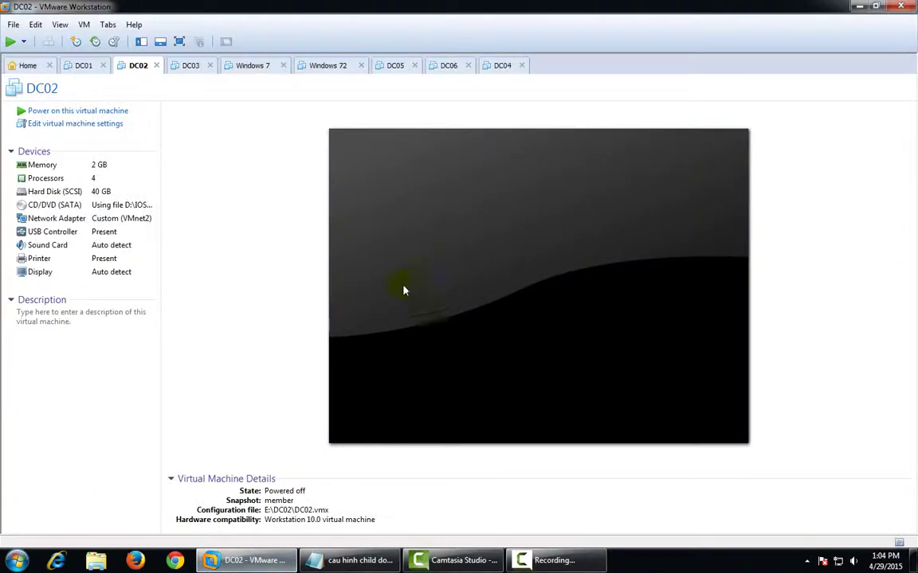
# Revert DC01 to its 'DC' snapshot
pyautogui.click(85, 66)
pyautogui.click(114, 41)
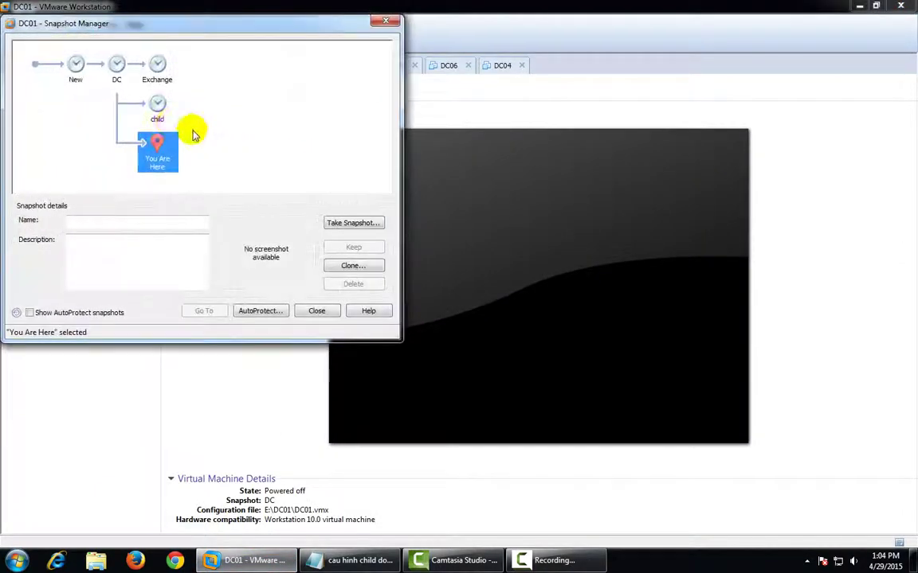
pyautogui.click(116, 65)
pyautogui.click(204, 311)
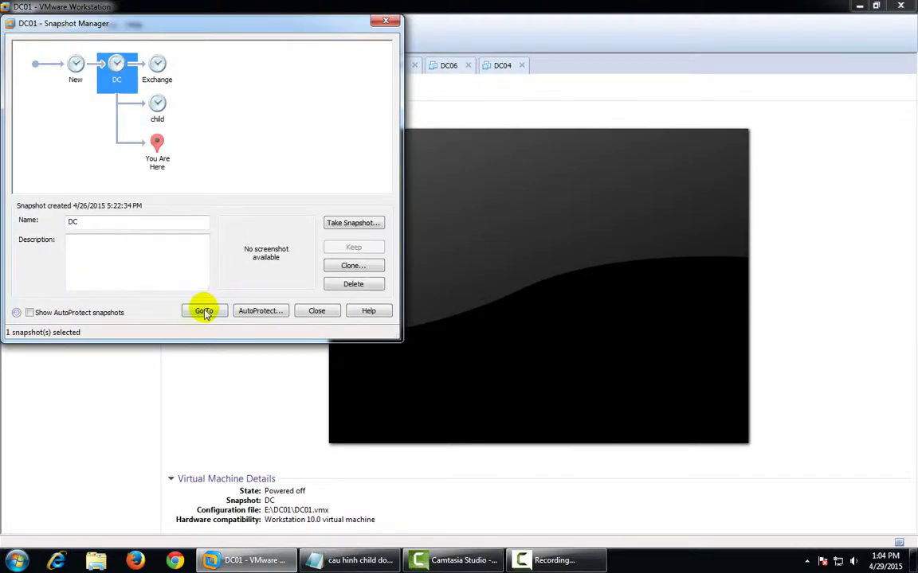
pyautogui.click(235, 202)
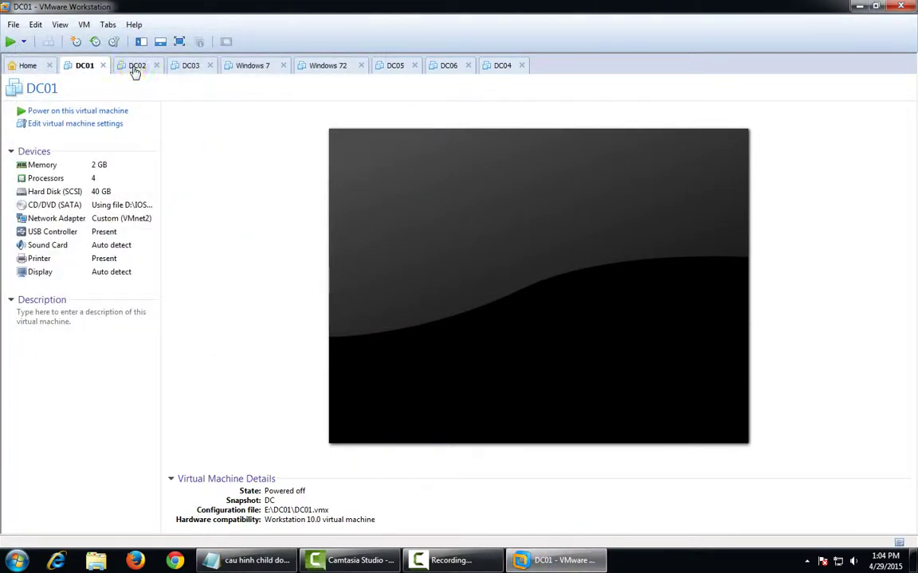
# Revert DC02 to its 'member' snapshot
pyautogui.click(136, 70)
pyautogui.click(113, 40)
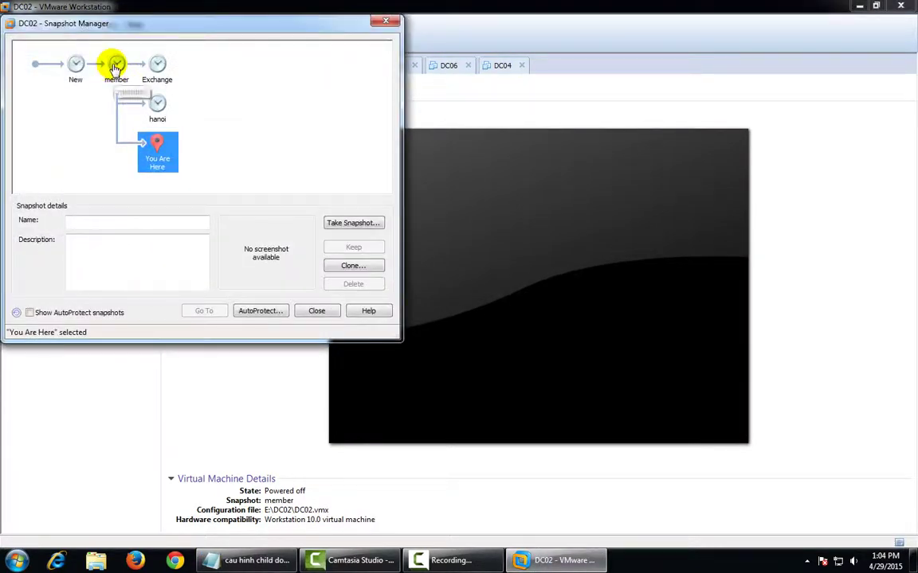
pyautogui.click(116, 67)
pyautogui.click(204, 310)
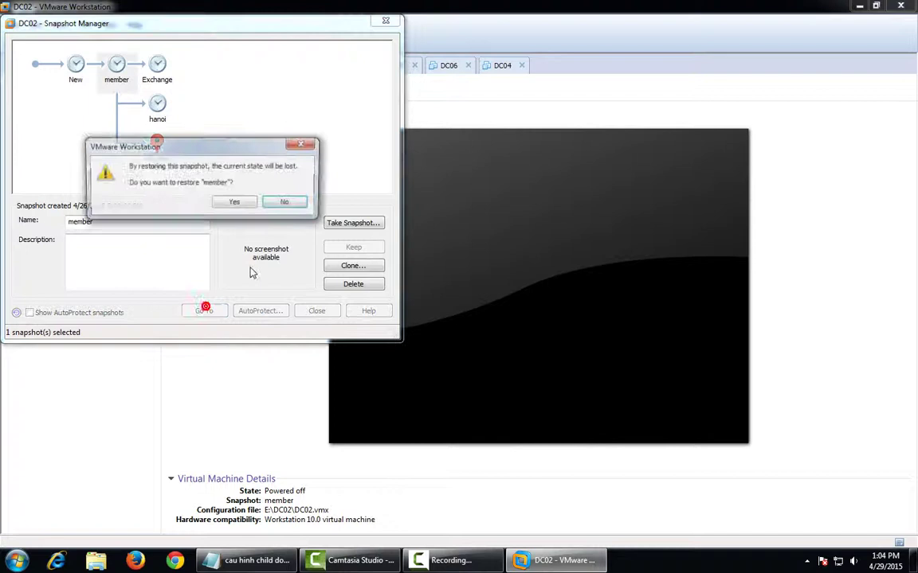
pyautogui.click(238, 201)
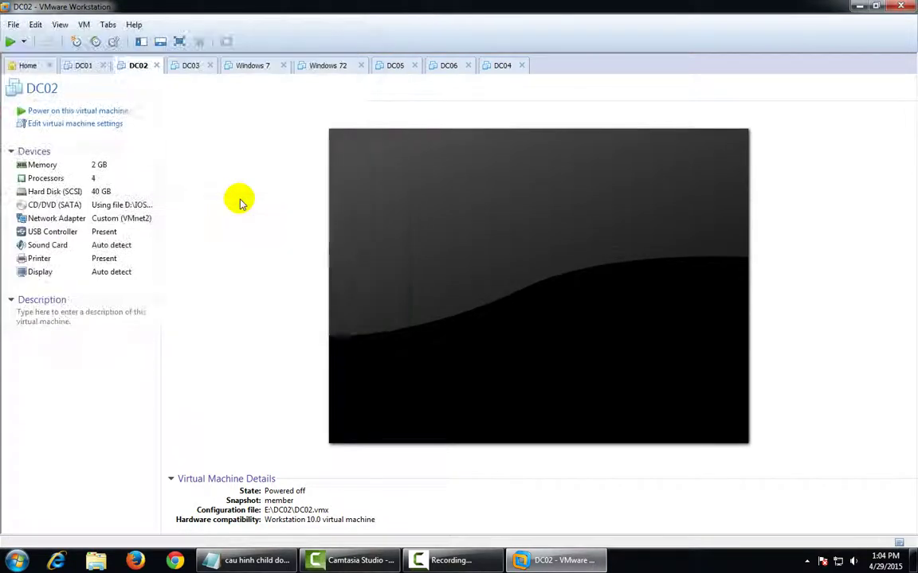
pyautogui.click(82, 65)
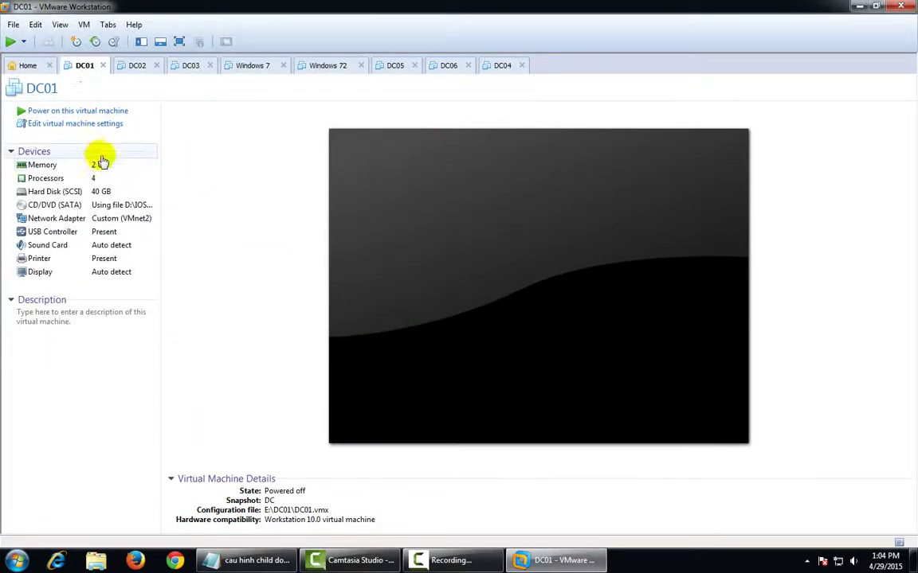
# Power on the DC01 and DC02 virtual machines
pyautogui.click(87, 111)
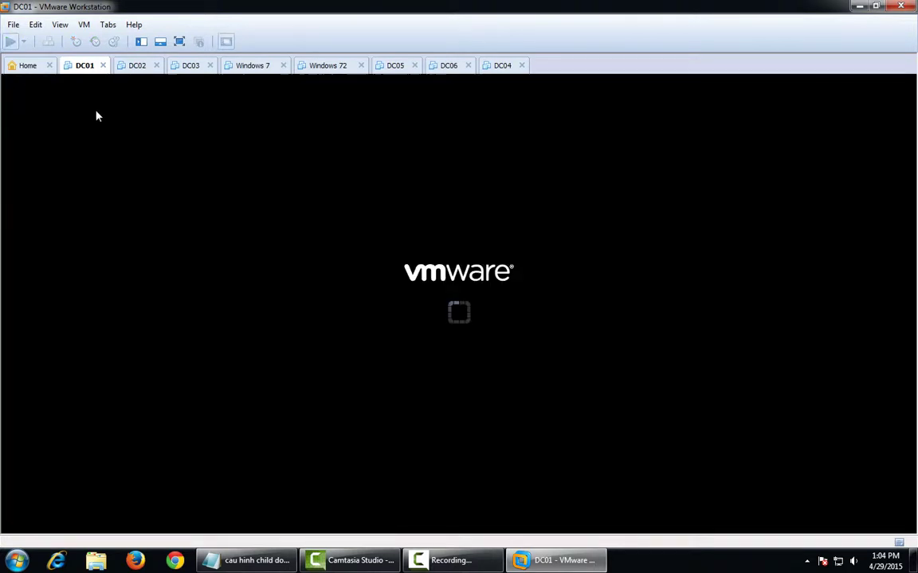
pyautogui.click(137, 66)
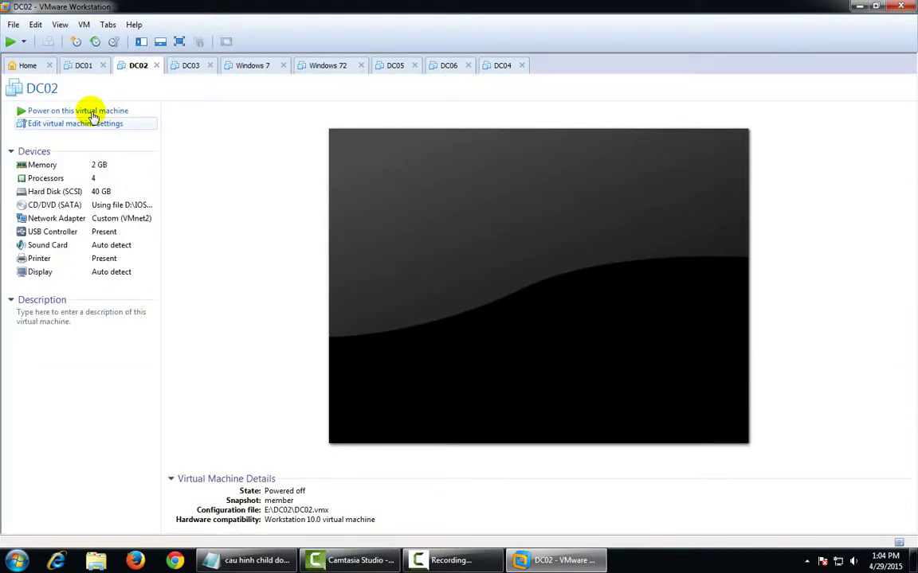
pyautogui.click(92, 113)
pyautogui.click(92, 115)
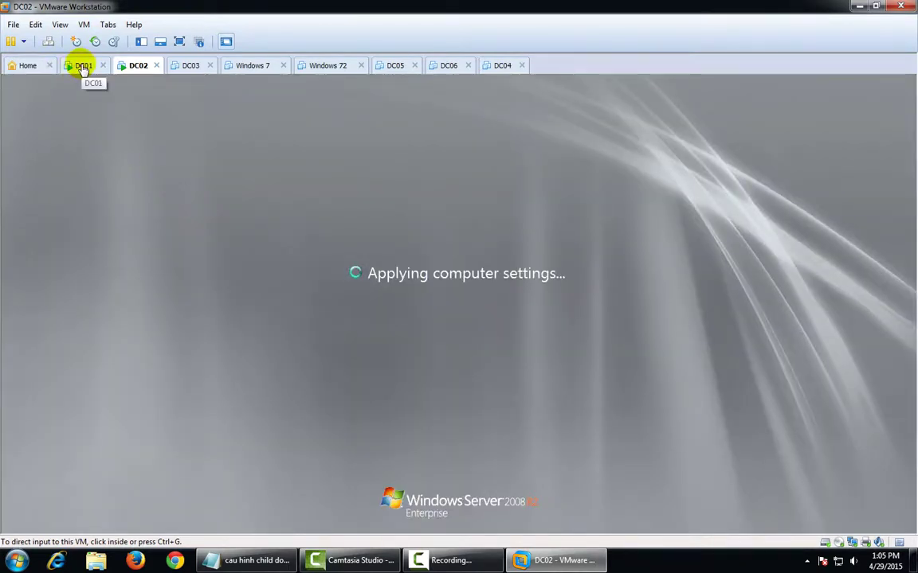
pyautogui.click(83, 67)
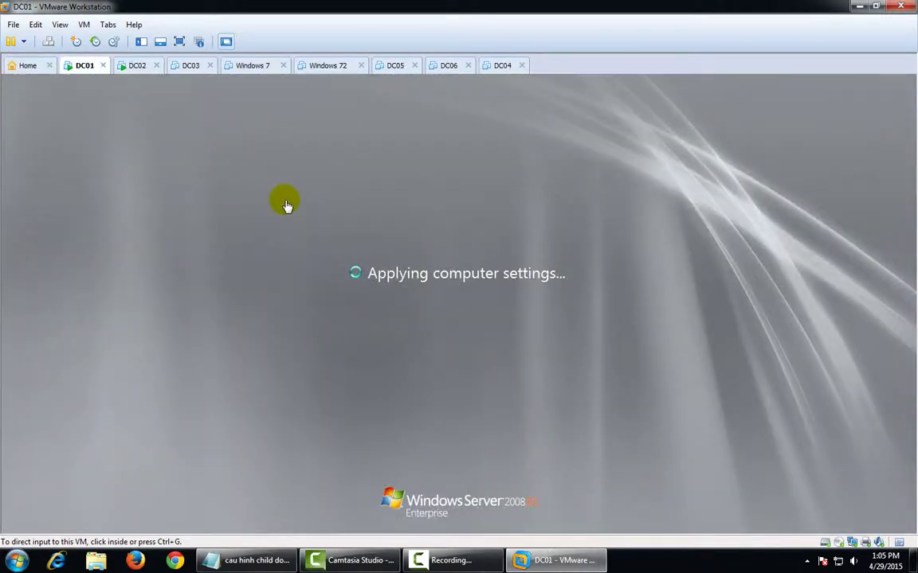
# Switch to DC02's console and wait for Windows Server 2008 R2 to reach the logon screen
pyautogui.click(134, 65)
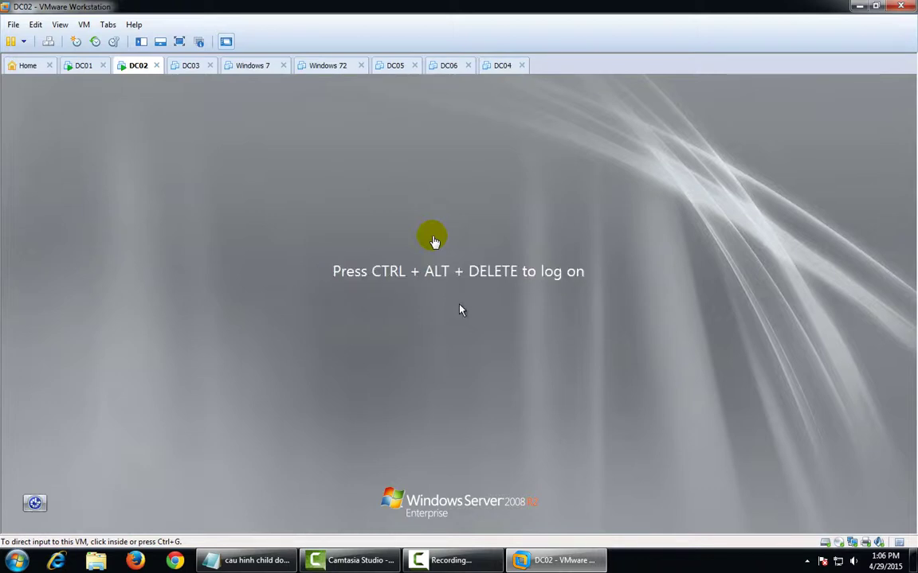
# Log on to DC02 with the administrator password and close Initial Configuration Tasks and Server Manager
pyautogui.click(434, 241)
pyautogui.press('ctrl+alt+Insert')
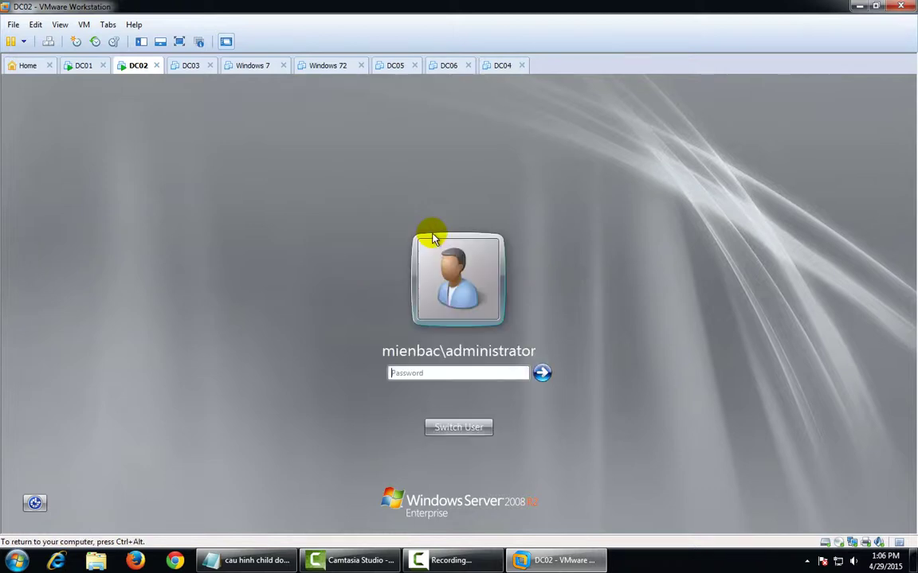
pyautogui.write('123456789')
pyautogui.press('Return')
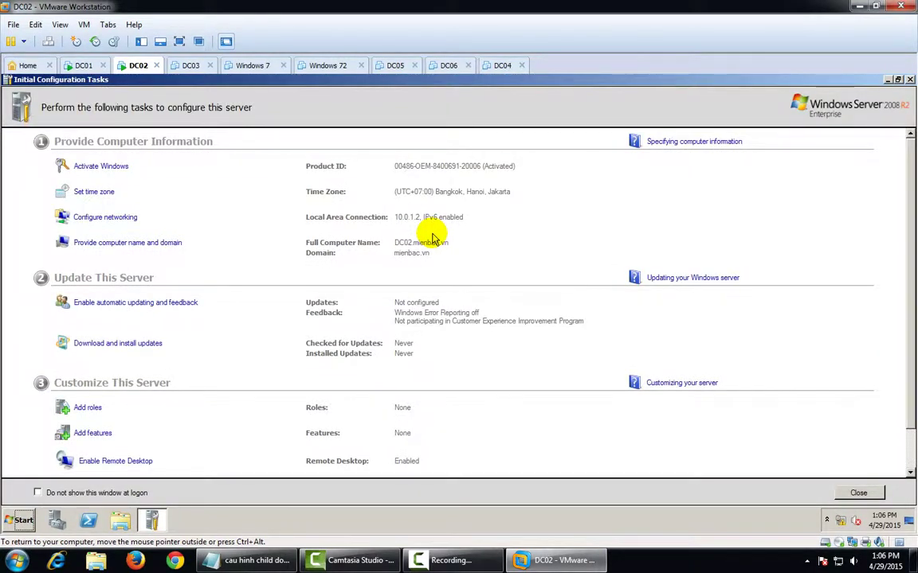
pyautogui.click(859, 493)
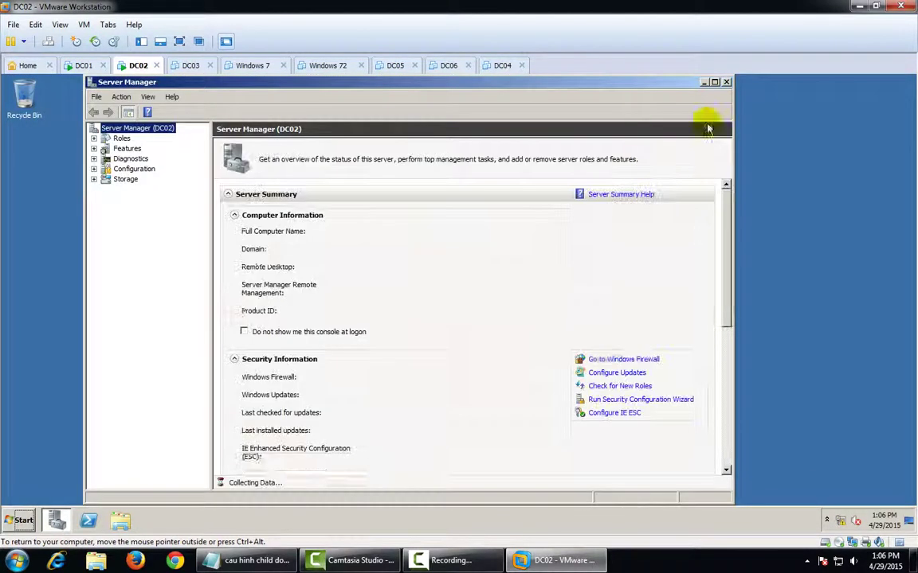
pyautogui.click(726, 82)
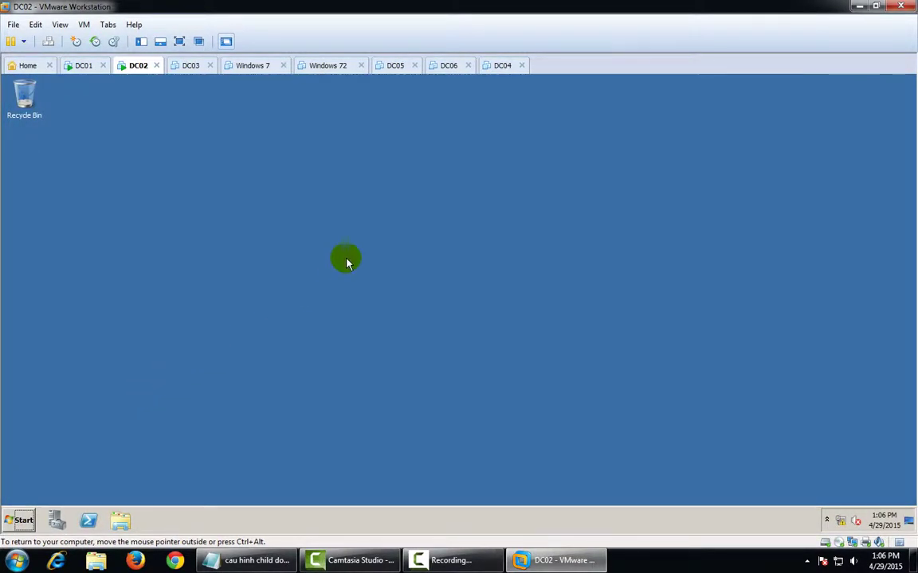
# View DC02's System properties maximized to confirm it is a mienbac.vn member
pyautogui.rightClick(351, 257)
pyautogui.click(133, 389)
pyautogui.click(20, 520)
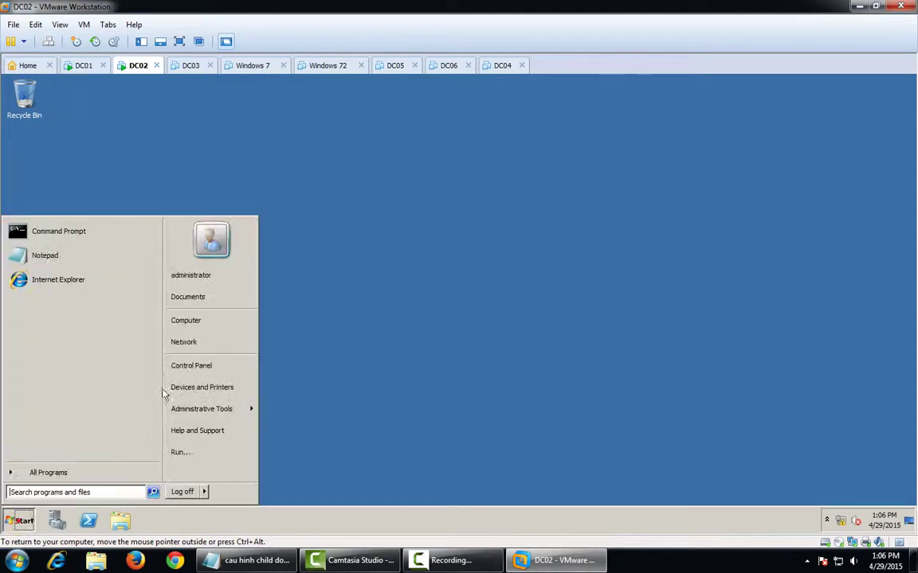
pyautogui.rightClick(227, 320)
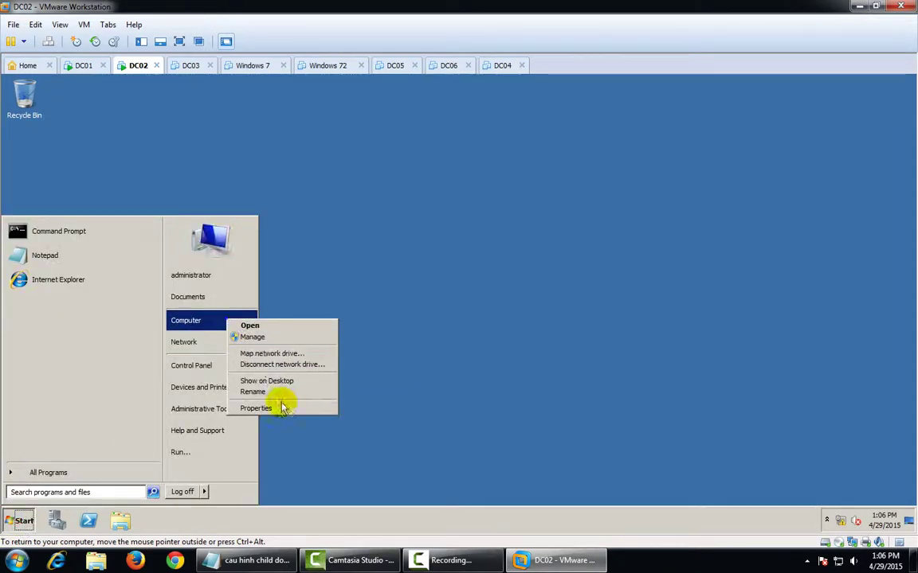
pyautogui.click(284, 407)
pyautogui.click(728, 112)
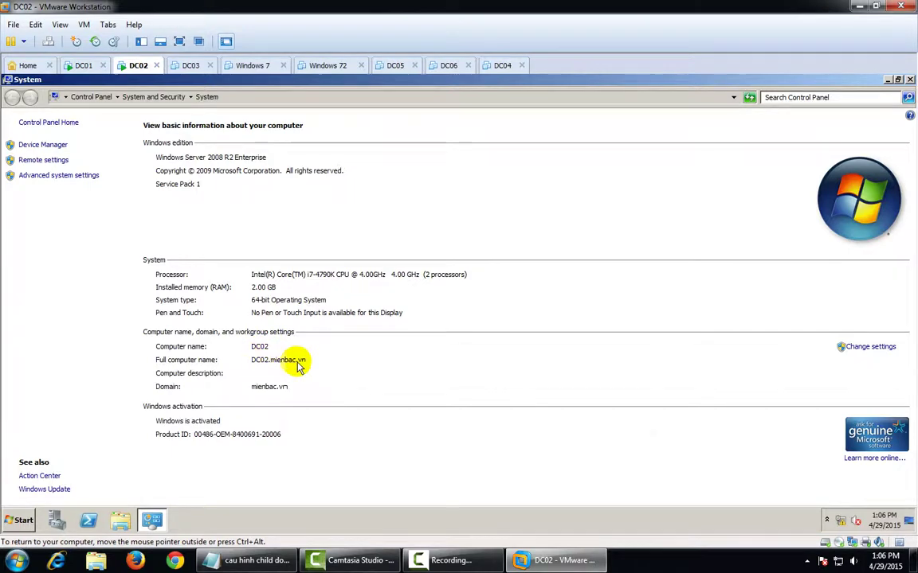
# Check the Local Area Connection IPv4 settings (IP 10.0.1.2, DNS 10.0.1.1), then close all windows
pyautogui.rightClick(840, 520)
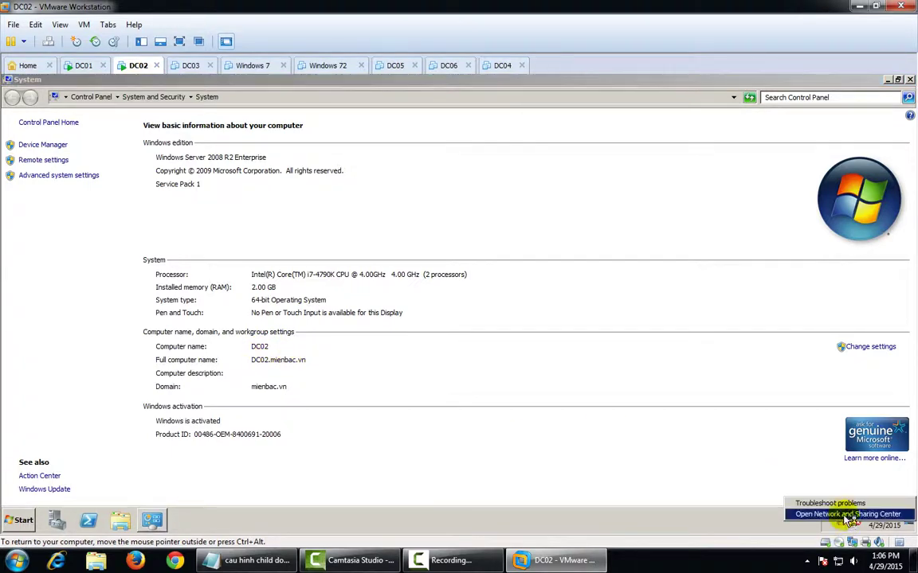
pyautogui.click(844, 513)
pyautogui.click(225, 192)
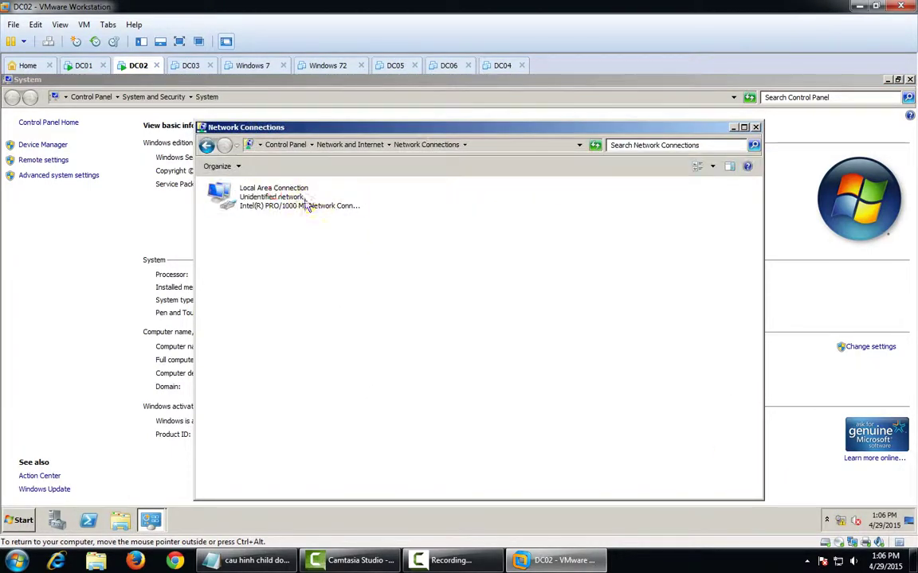
pyautogui.doubleClick(306, 204)
pyautogui.click(382, 400)
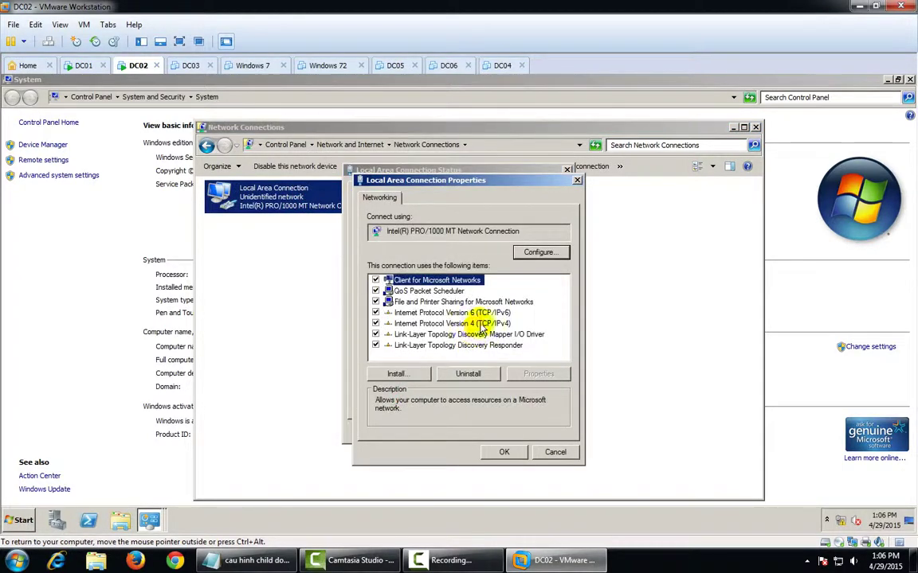
pyautogui.doubleClick(477, 322)
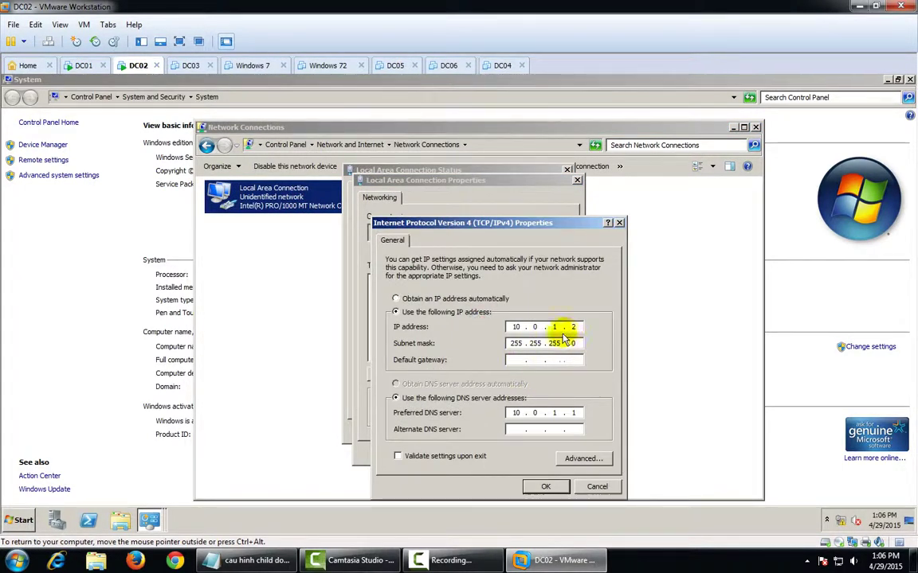
pyautogui.click(619, 223)
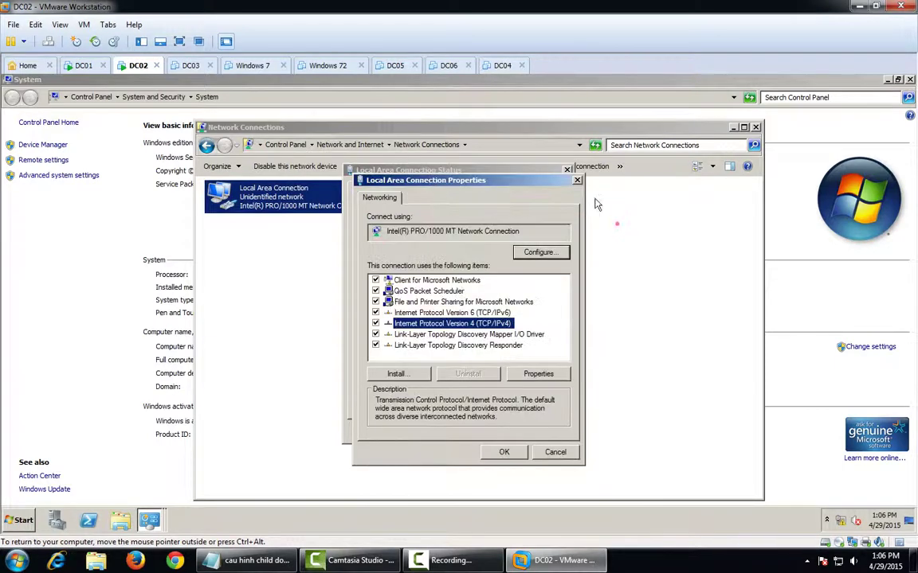
pyautogui.click(577, 180)
pyautogui.click(566, 170)
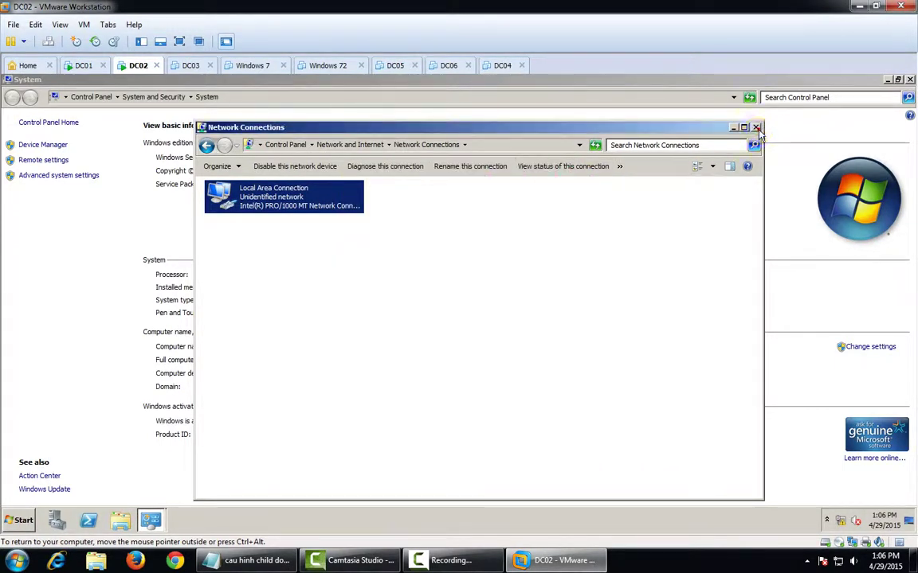
pyautogui.click(756, 127)
pyautogui.click(909, 80)
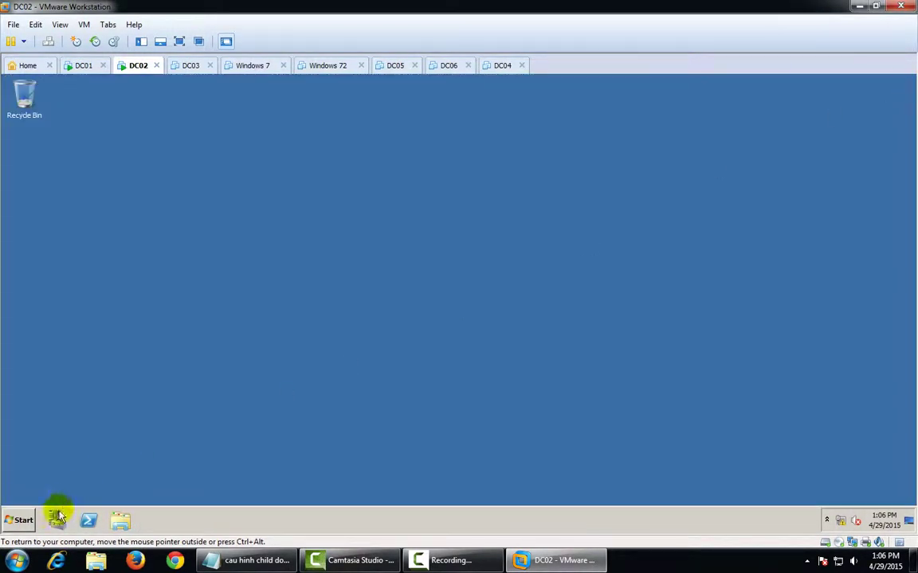
pyautogui.click(23, 523)
# Install the DNS Server role on DC02 through Server Manager's Add Roles wizard
pyautogui.click(56, 520)
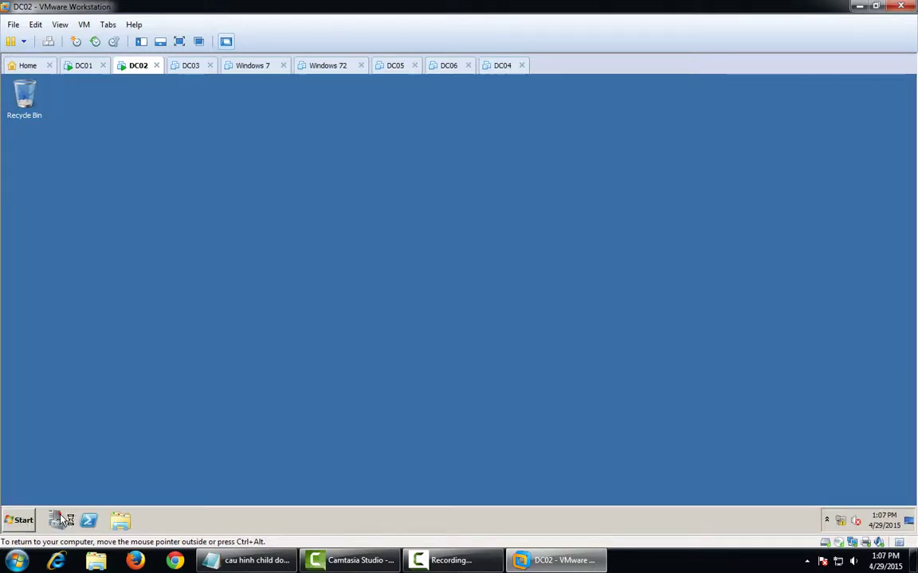
pyautogui.click(127, 149)
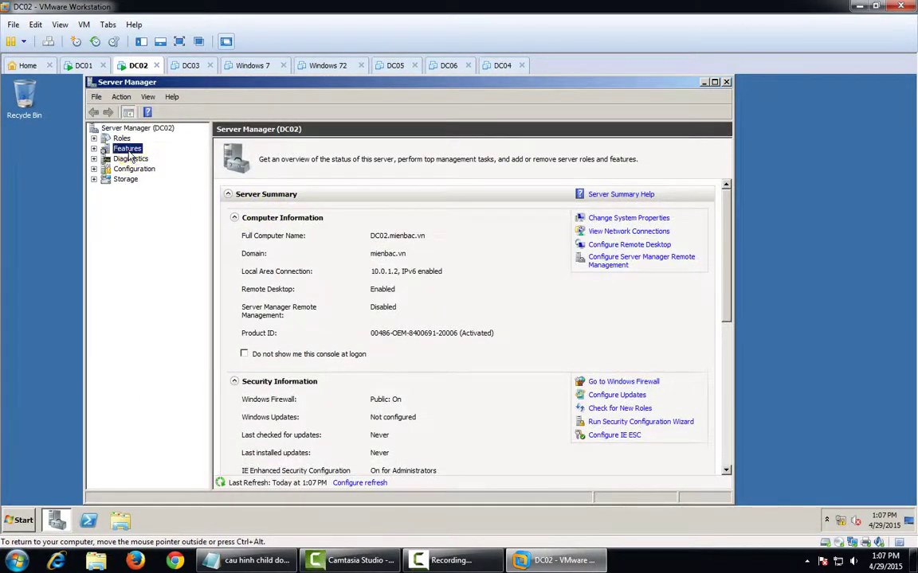
pyautogui.click(122, 139)
pyautogui.click(611, 219)
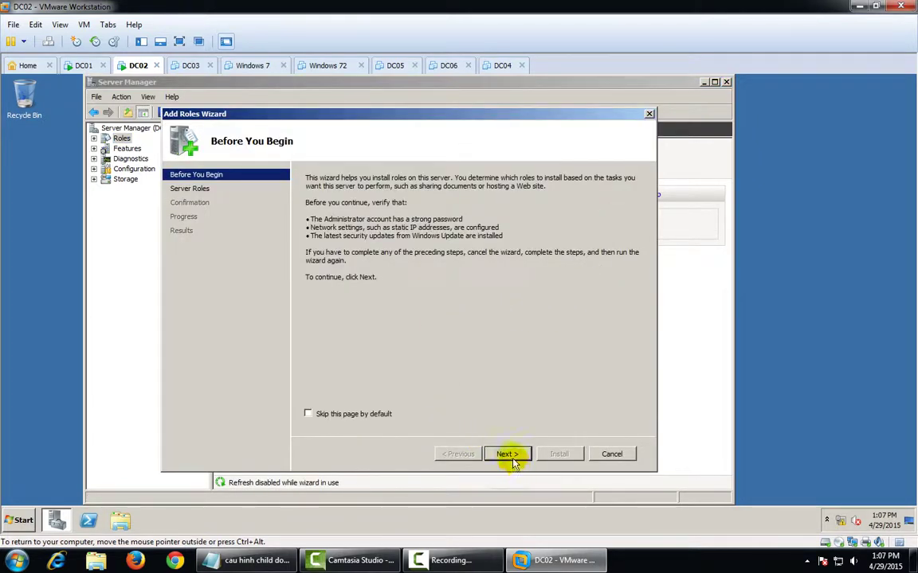
pyautogui.click(508, 454)
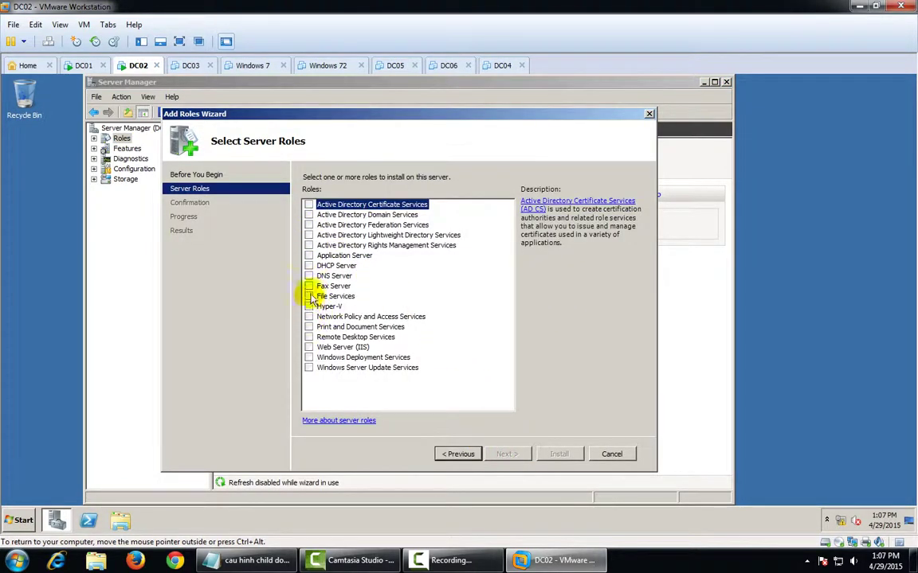
pyautogui.click(309, 276)
pyautogui.click(509, 454)
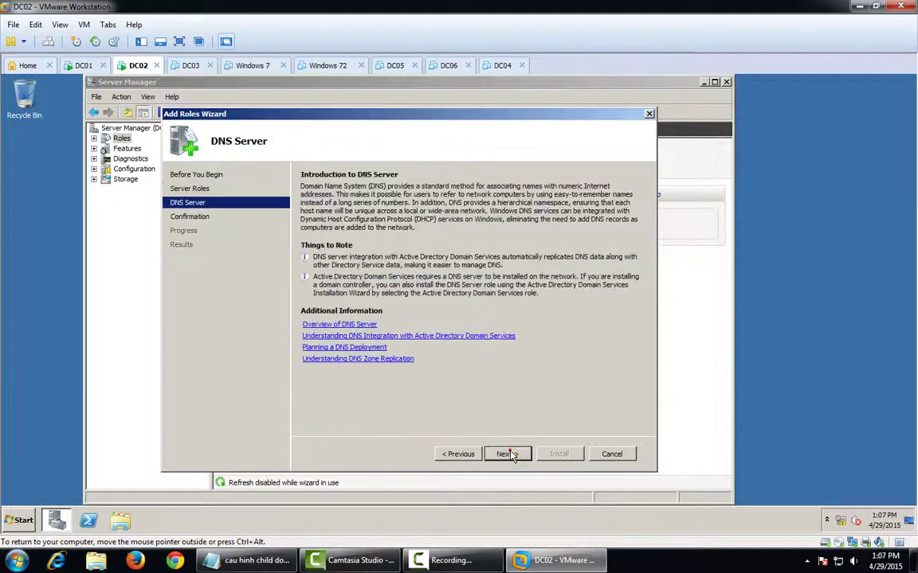
pyautogui.click(510, 454)
pyautogui.click(551, 454)
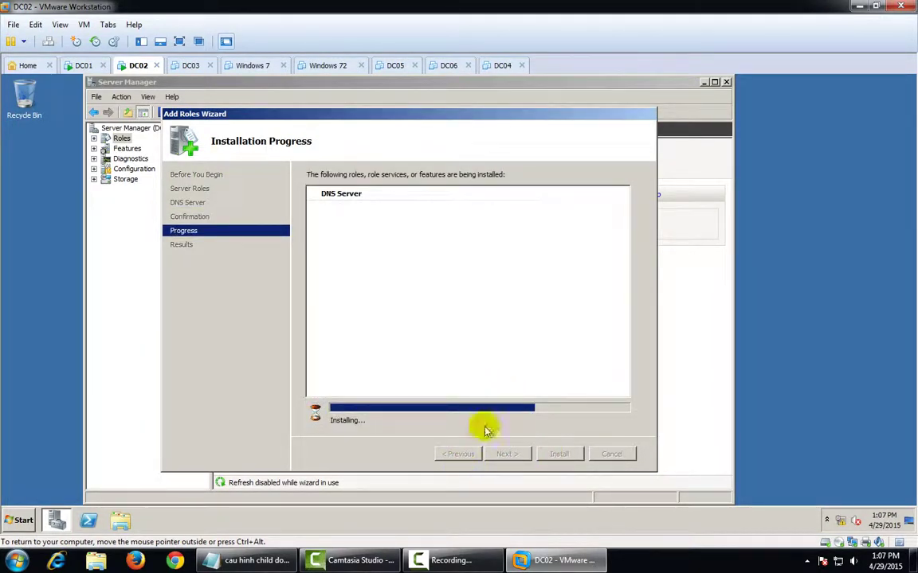
pyautogui.click(235, 563)
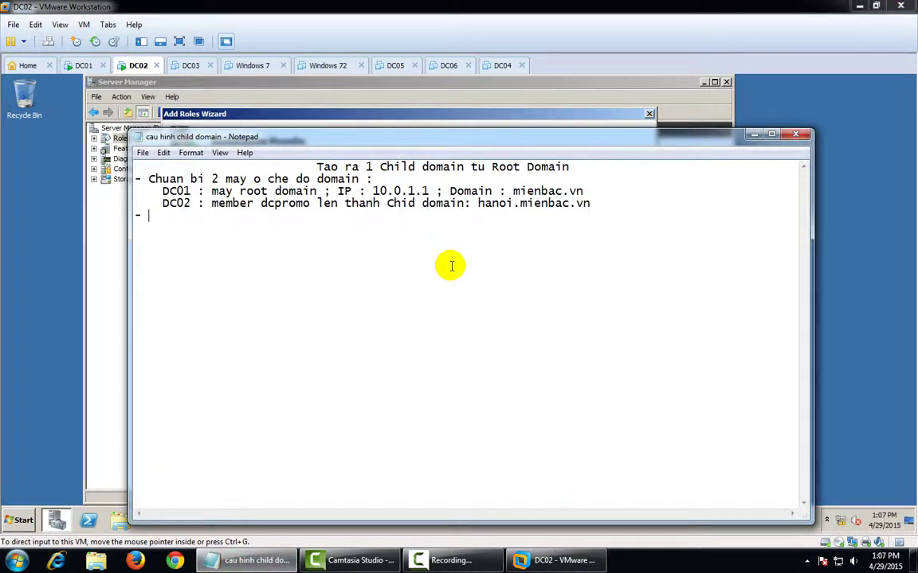
# Add a 'DC02 :' line followed by '+ Cai dat DNS + AD DS' to the notes
pyautogui.write('DC')
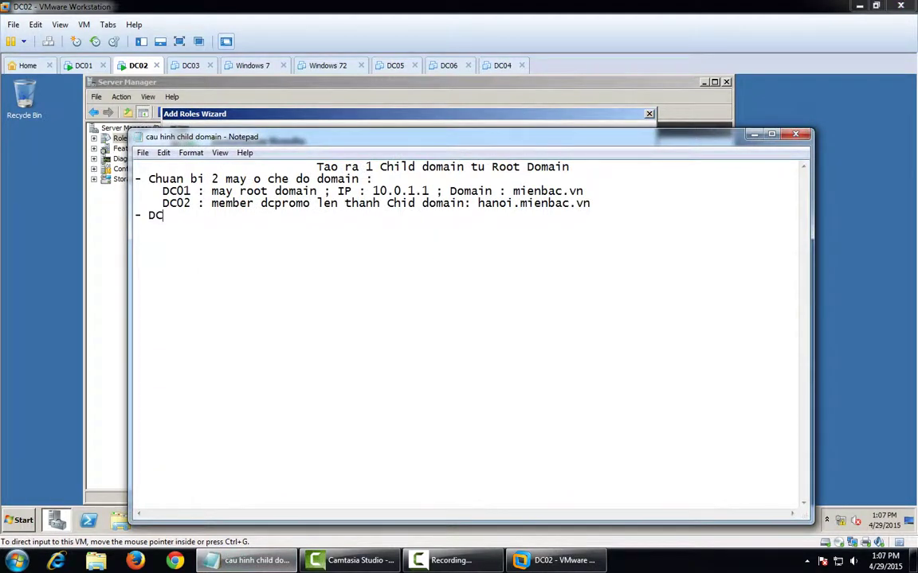
pyautogui.write('02 :')
pyautogui.press('Return')
pyautogui.write('+ Cai dat DN')
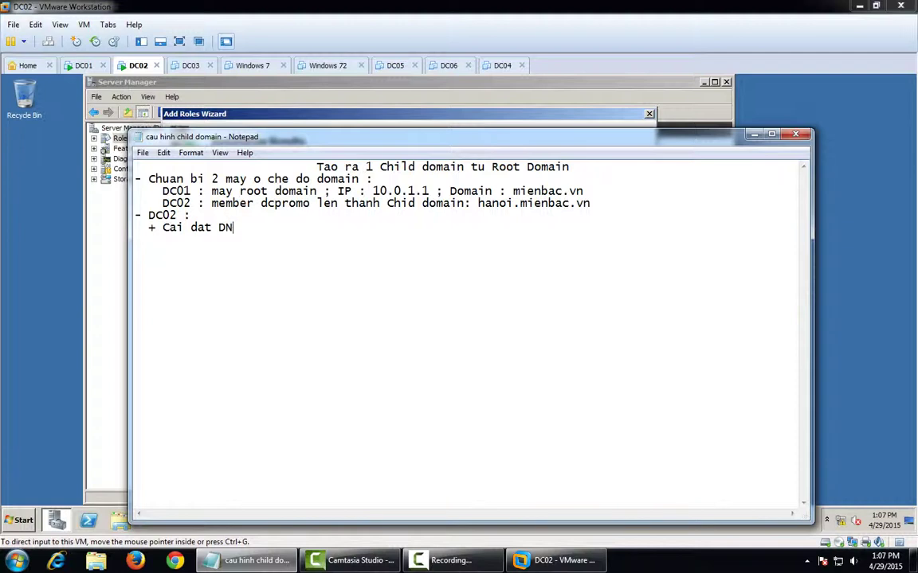
pyautogui.write('S + AD DS')
# Install the Active Directory Domain Services role with its required .NET Framework 3.5.1 features
pyautogui.click(756, 135)
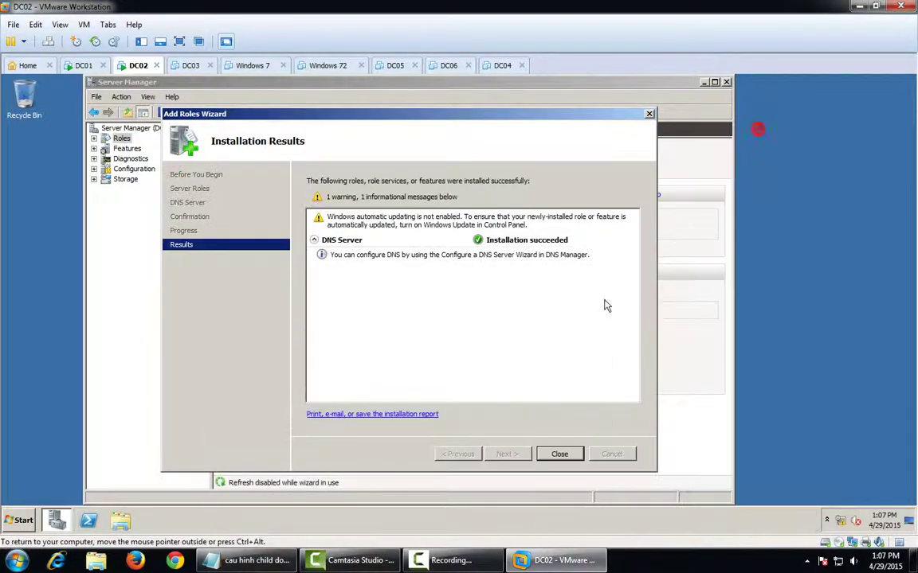
pyautogui.click(567, 454)
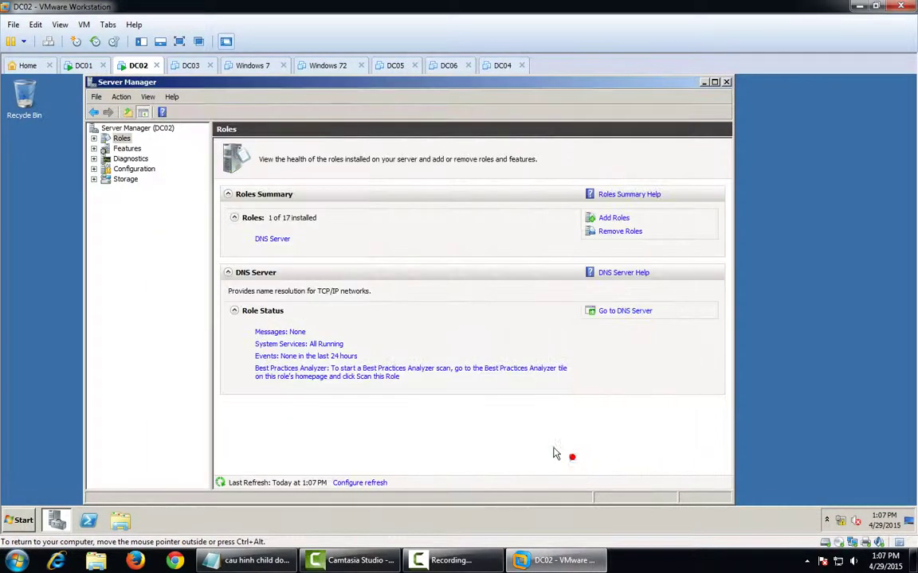
pyautogui.click(615, 217)
pyautogui.click(507, 454)
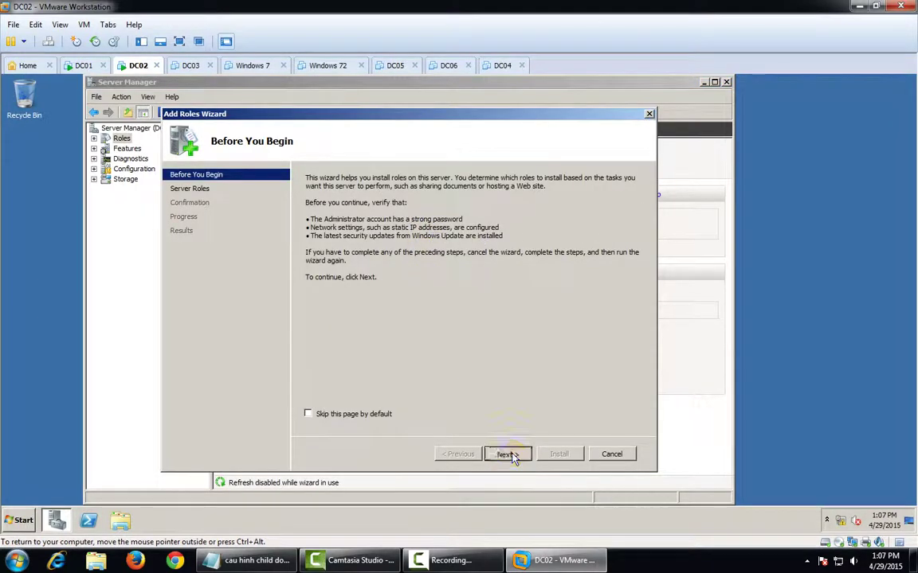
pyautogui.click(314, 216)
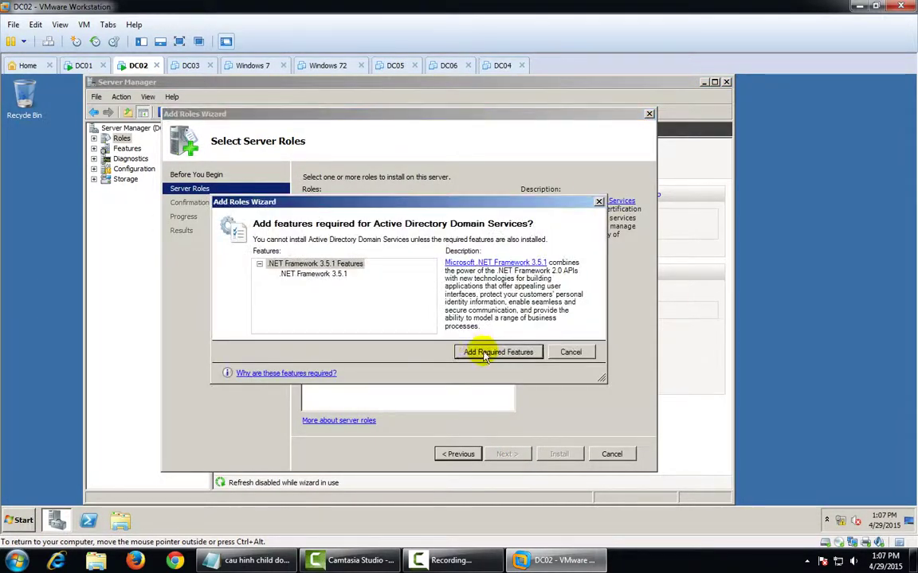
pyautogui.click(476, 352)
pyautogui.click(510, 454)
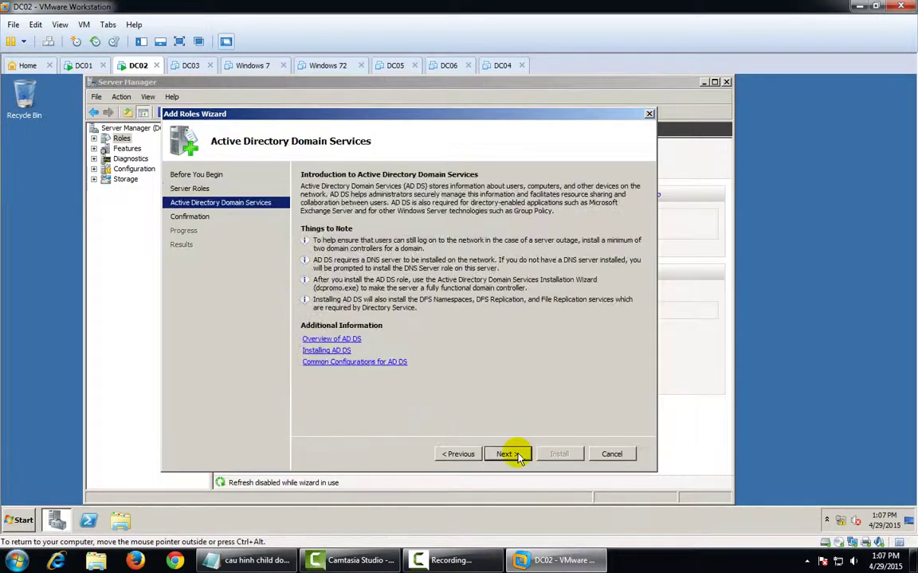
pyautogui.click(509, 454)
pyautogui.click(556, 454)
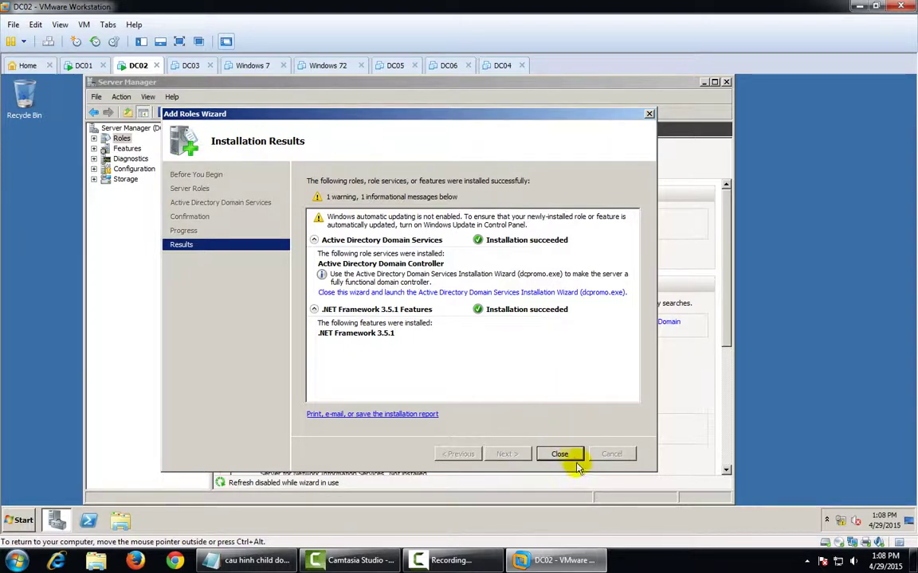
pyautogui.click(573, 456)
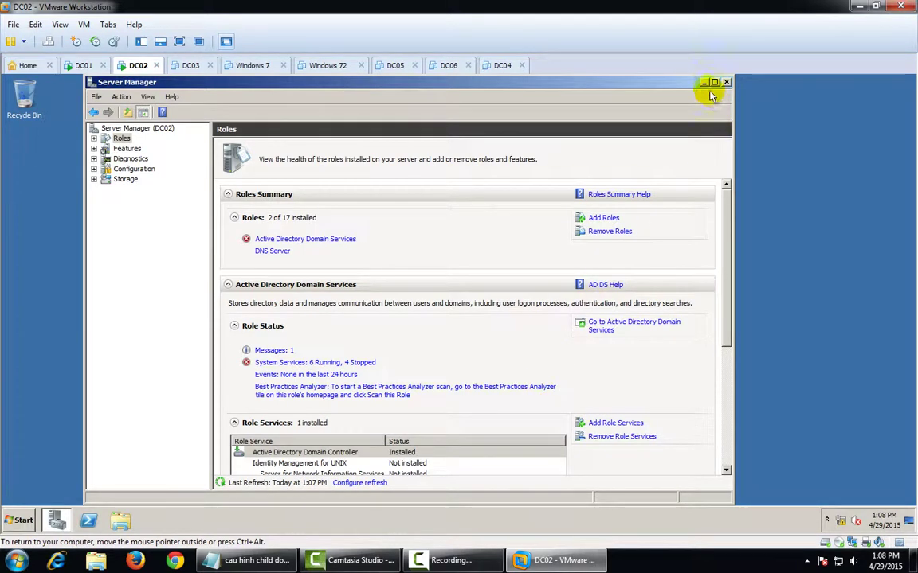
# Launch dcpromo on DC02 in advanced mode installation and pass the welcome pages
pyautogui.click(706, 82)
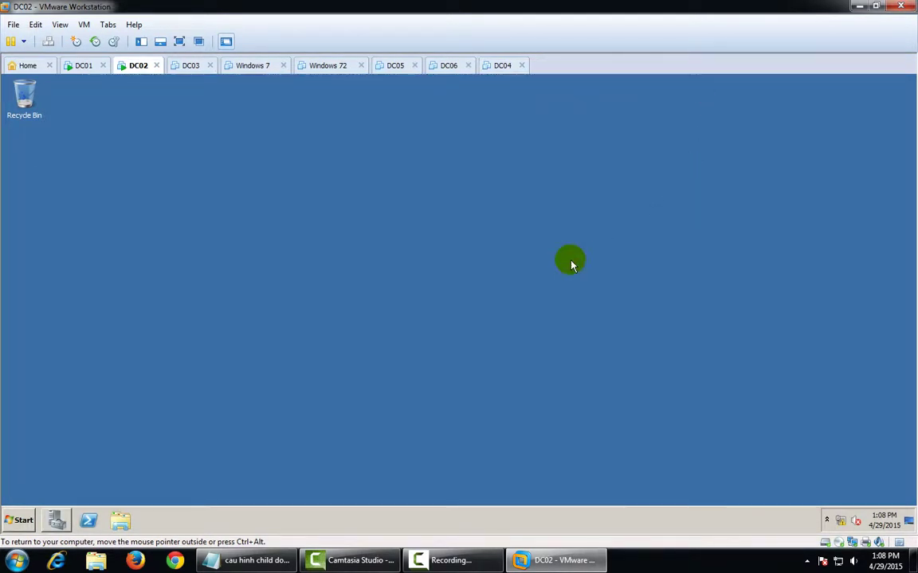
pyautogui.press('super')
pyautogui.write('dc')
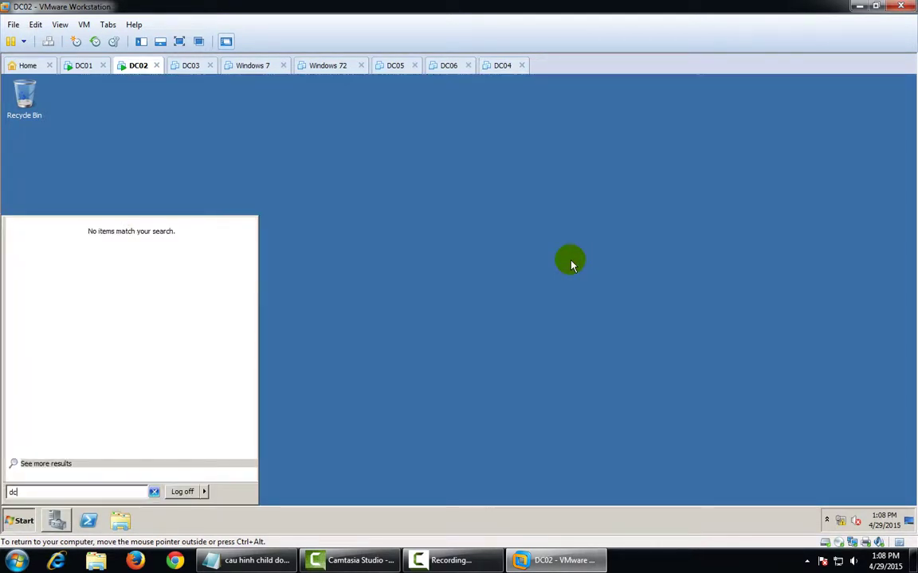
pyautogui.write('promo')
pyautogui.press('Return')
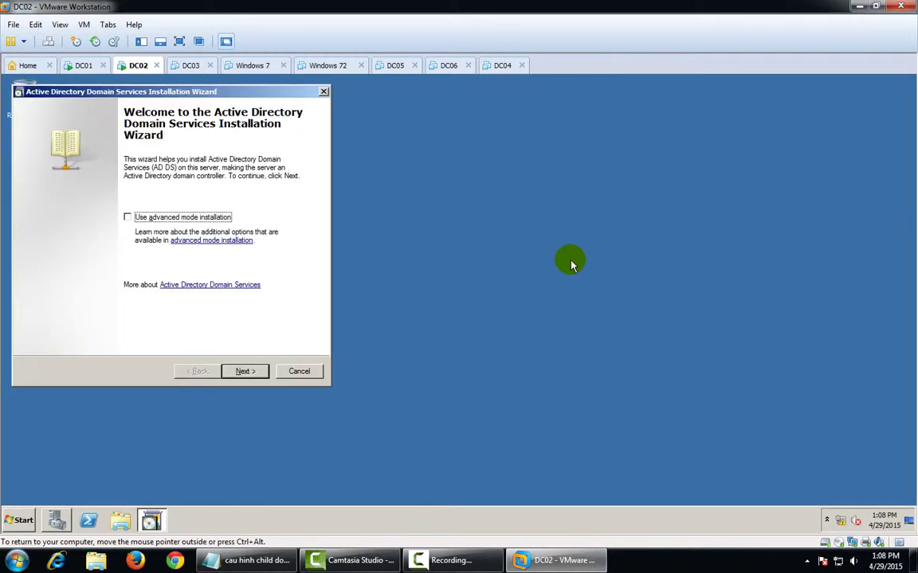
pyautogui.click(128, 217)
pyautogui.click(242, 371)
pyautogui.click(241, 371)
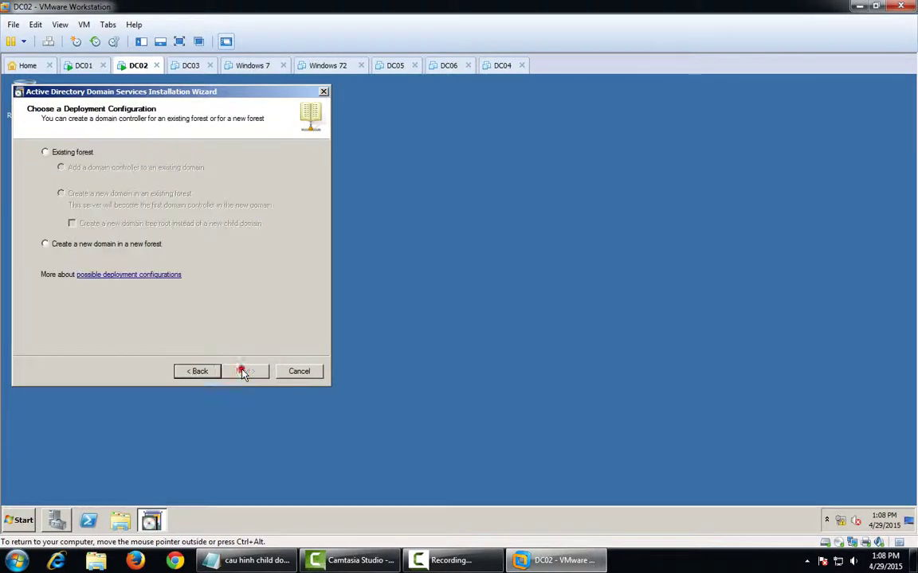
# Choose a new domain in the existing forest, using the administrator account as alternate credentials
pyautogui.click(45, 152)
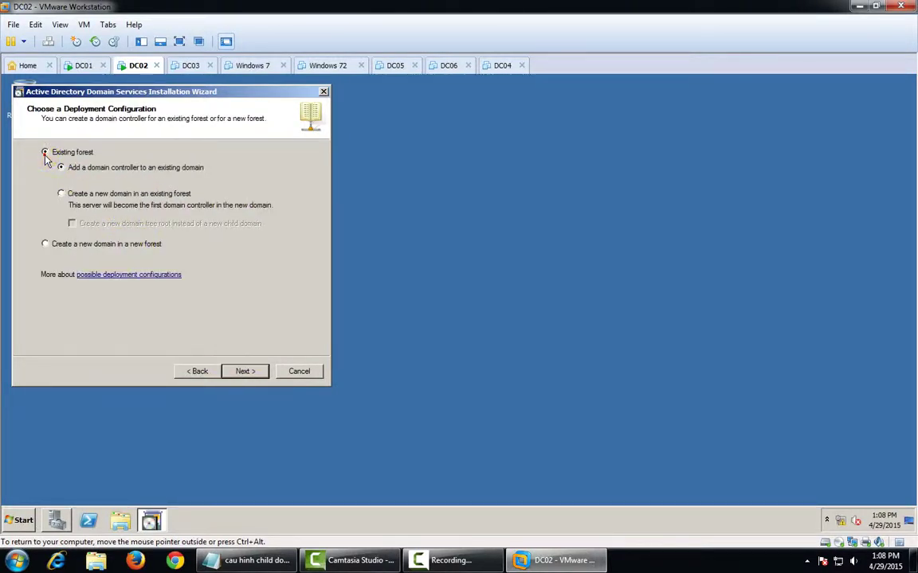
pyautogui.click(60, 193)
pyautogui.click(244, 371)
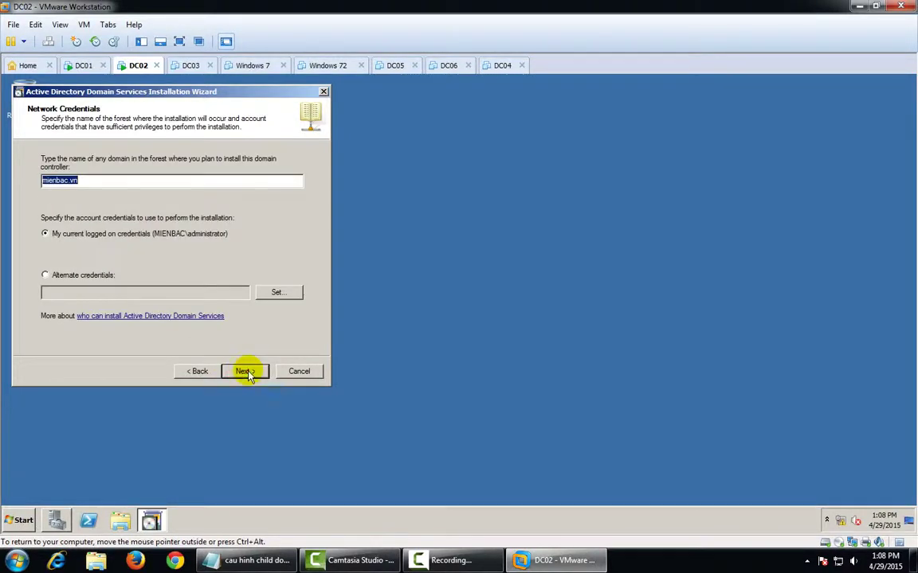
pyautogui.click(274, 293)
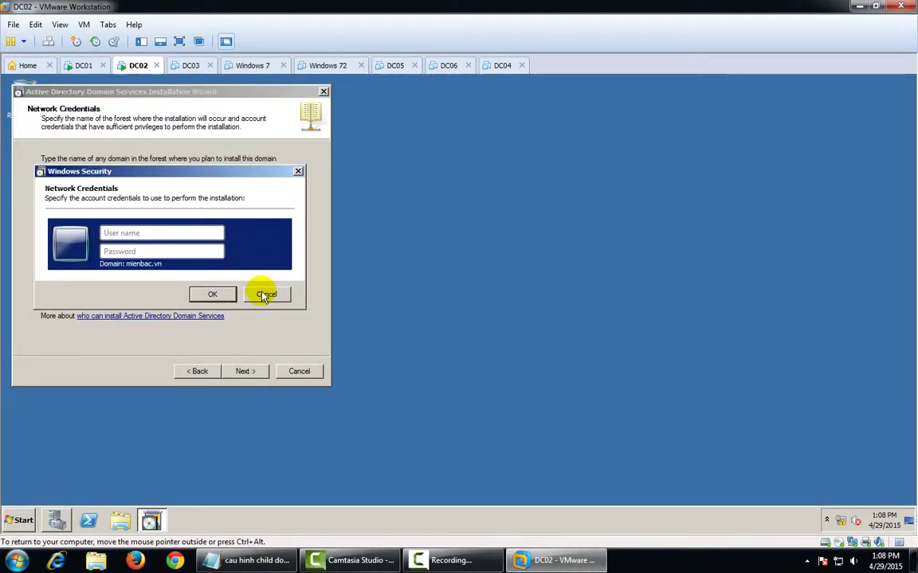
pyautogui.write('administrator')
pyautogui.press('Tab')
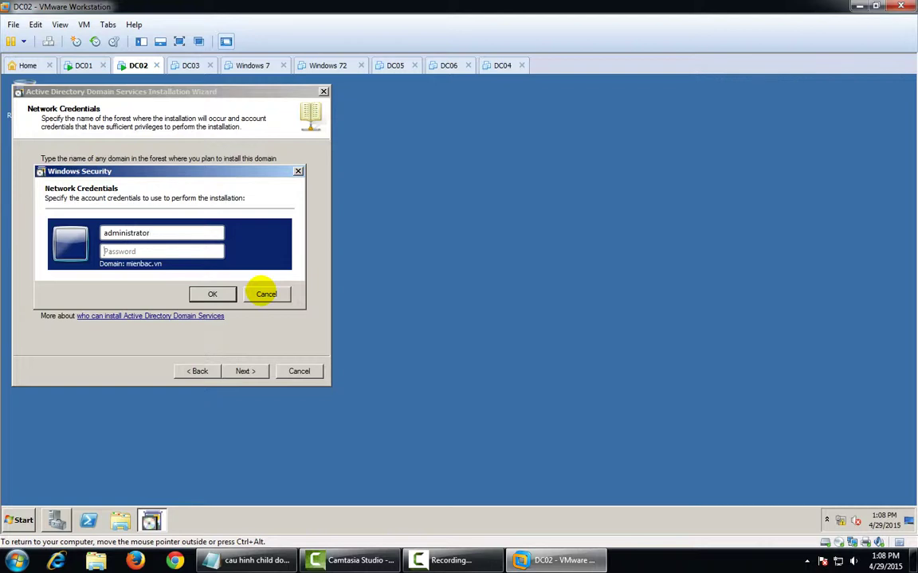
pyautogui.write('*******')
pyautogui.click(214, 295)
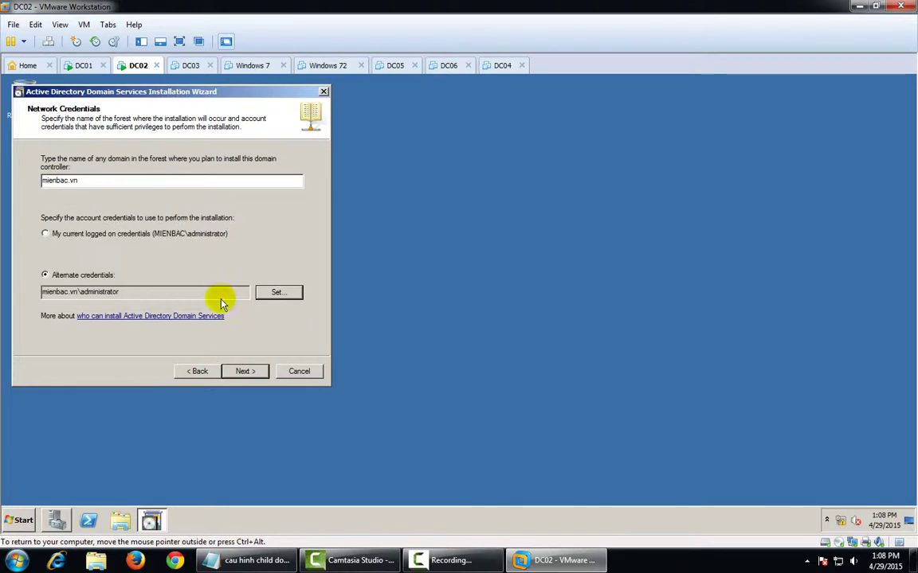
pyautogui.click(249, 371)
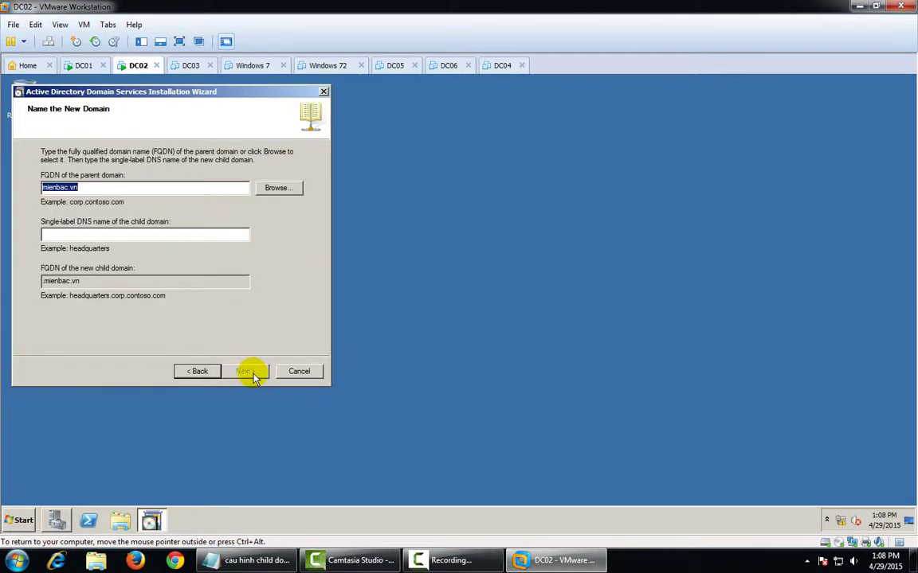
# Enter 'hanoi' as the child domain name under mienbac.vn and validate it
pyautogui.click(123, 233)
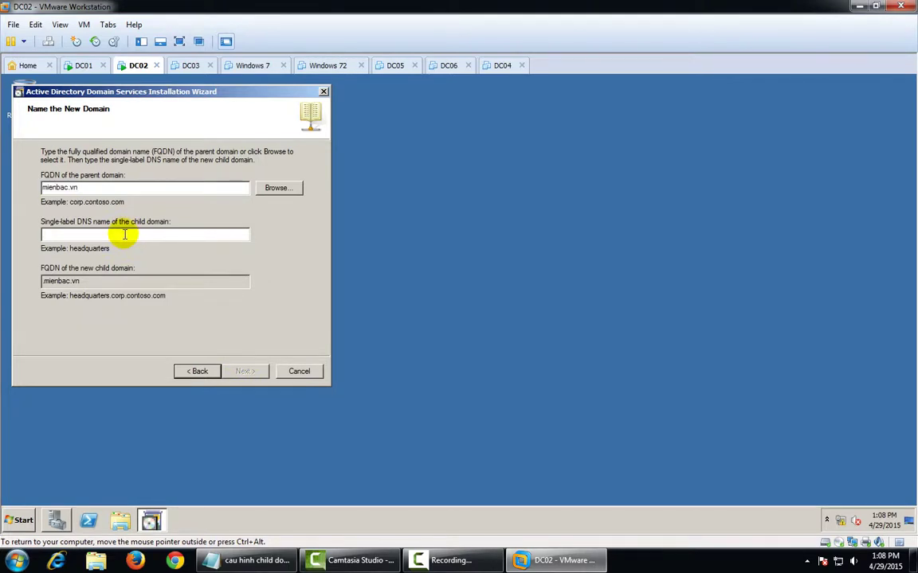
pyautogui.write('hanoi')
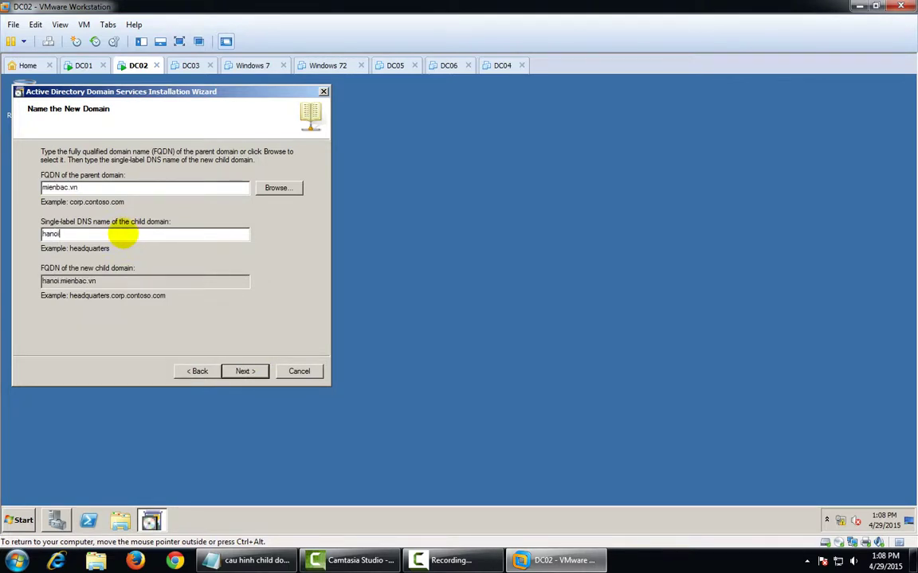
pyautogui.click(243, 374)
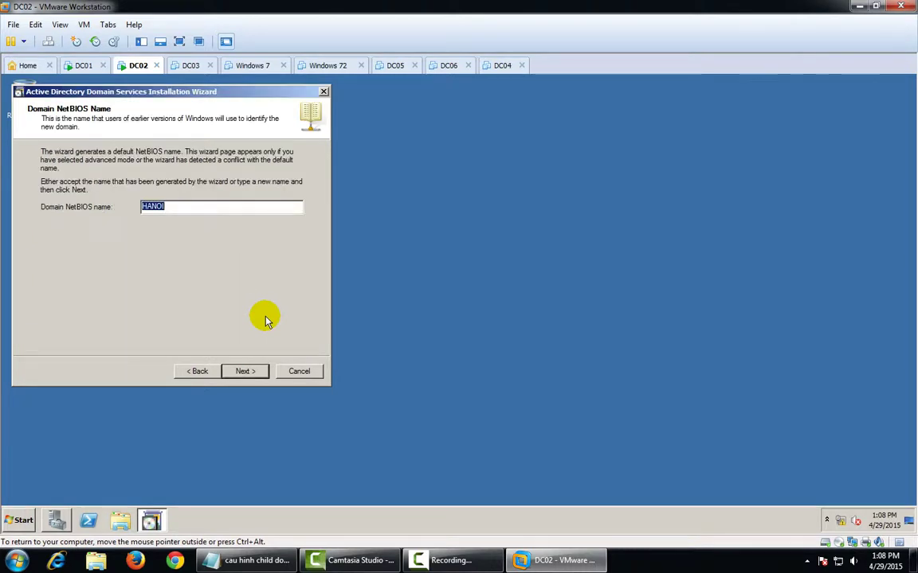
# Accept NetBIOS name HANOI, Windows Server 2003 functional level, default site, DC options and folders
pyautogui.click(245, 372)
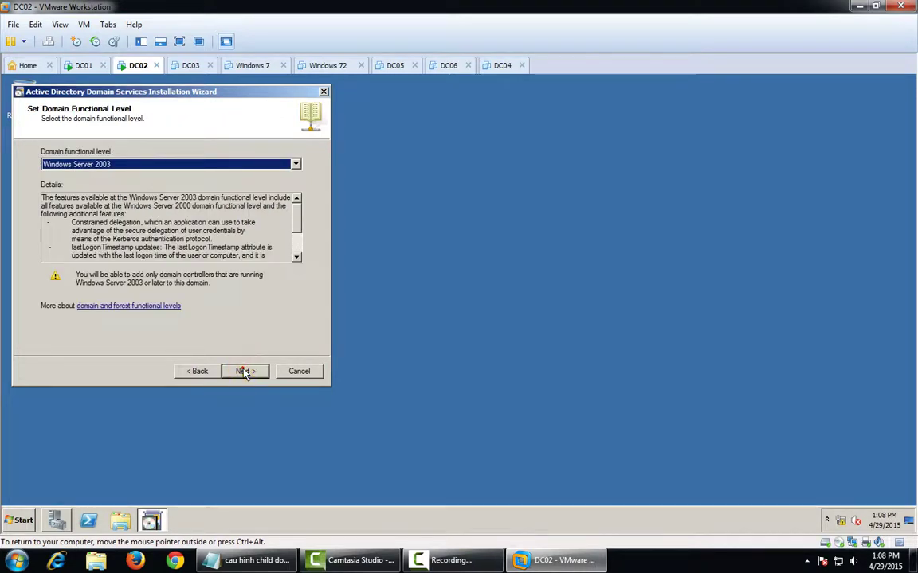
pyautogui.click(244, 372)
pyautogui.click(245, 372)
pyautogui.click(245, 372)
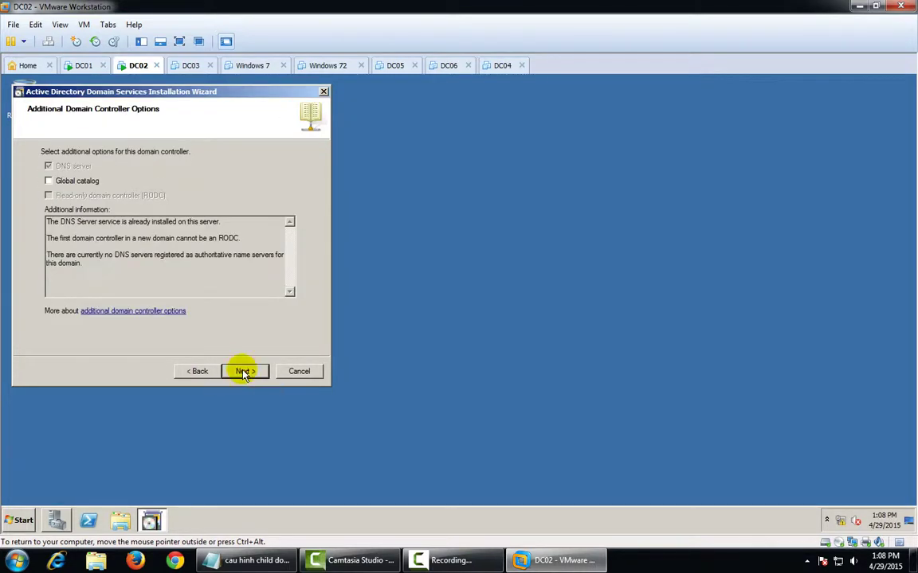
pyautogui.click(245, 372)
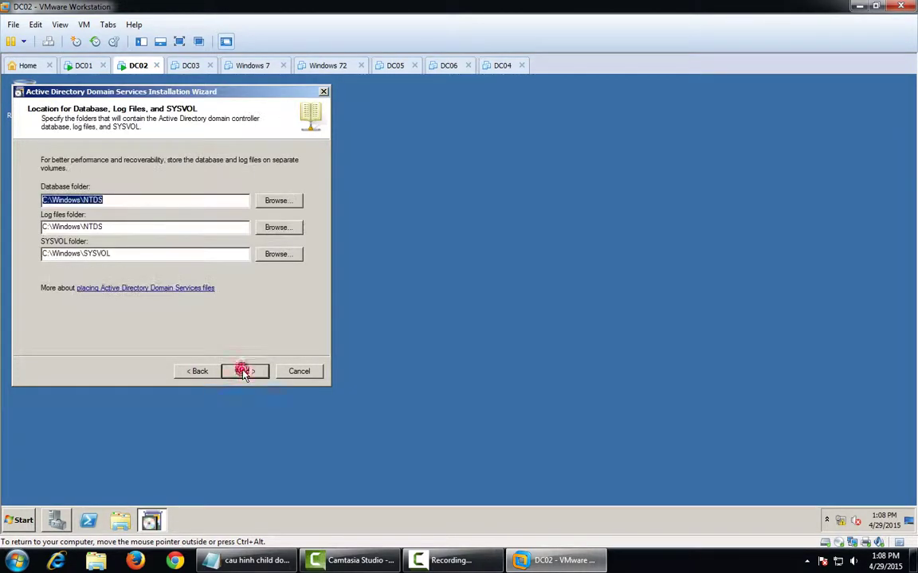
pyautogui.click(245, 371)
# Enter and confirm the Directory Services Restore Mode password, then start the installation
pyautogui.write('123456')
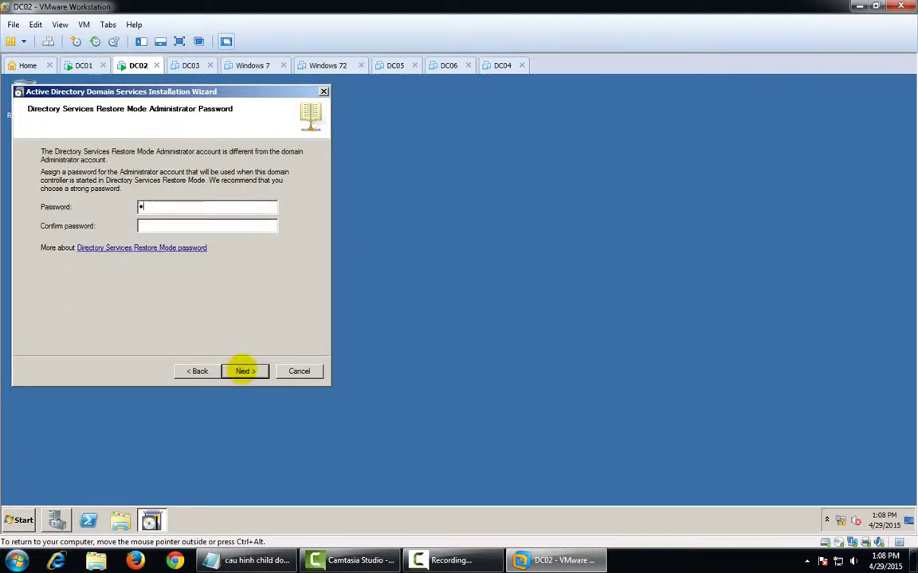
pyautogui.write('7')
pyautogui.press('Tab')
pyautogui.write('1234567')
pyautogui.click(245, 372)
pyautogui.click(245, 371)
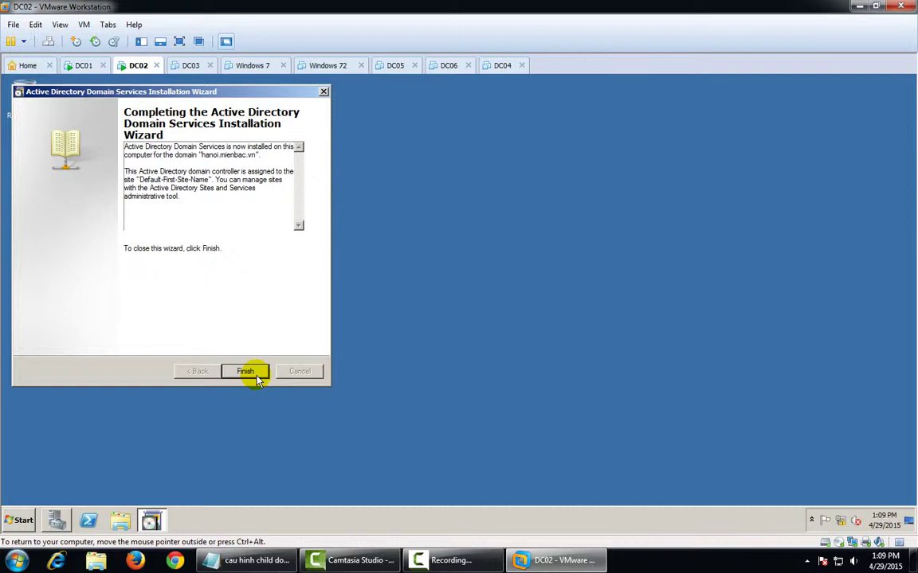
# Finish the wizard and restart DC02, returning to its console while it reboots
pyautogui.click(248, 374)
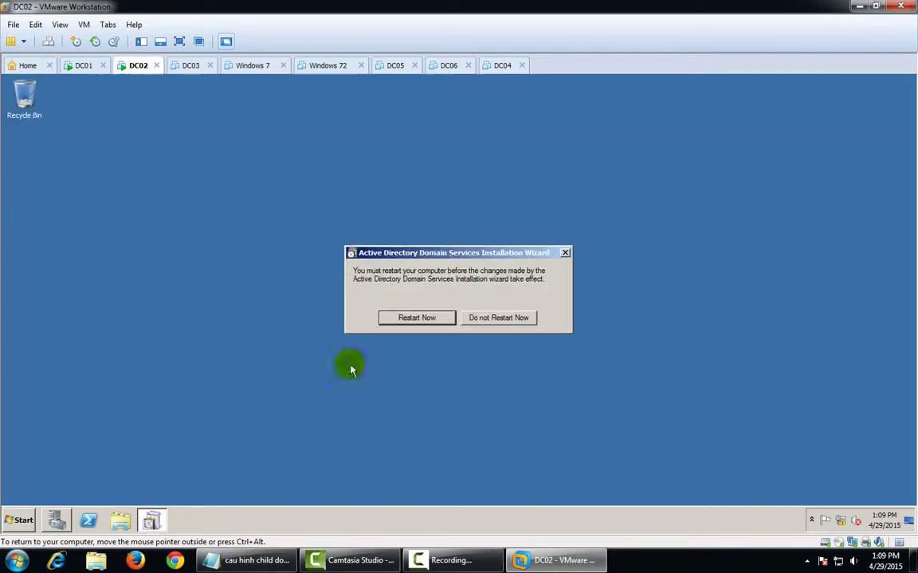
pyautogui.click(407, 317)
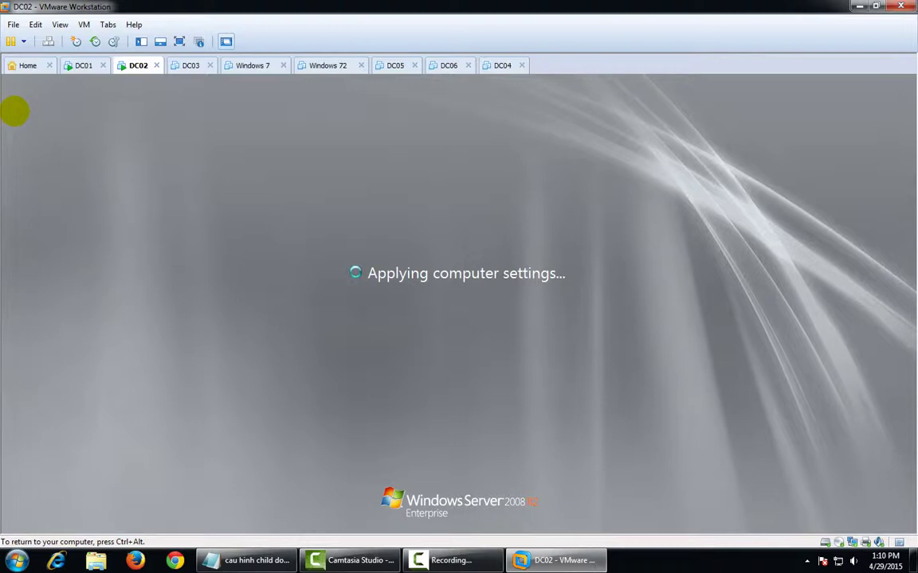
pyautogui.hotkey('ctrl', 'alt')
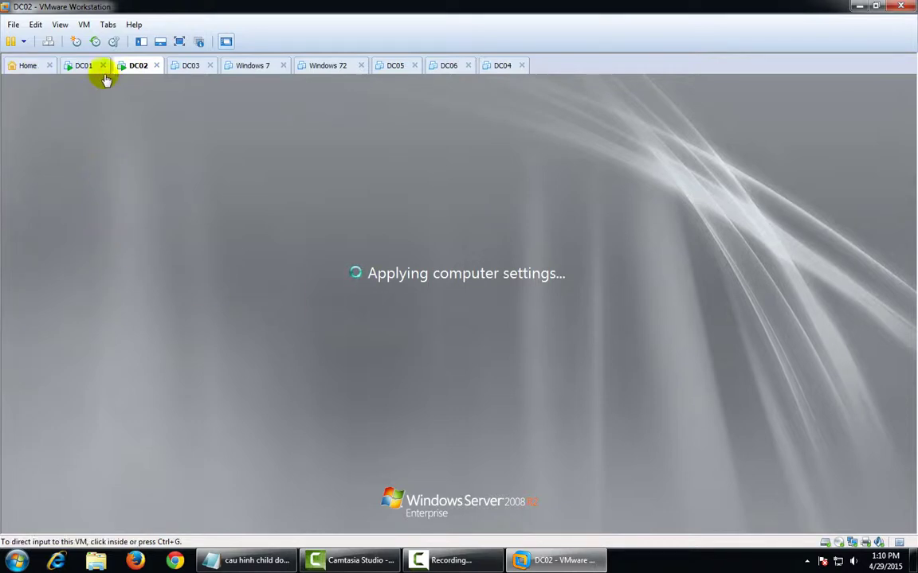
pyautogui.click(86, 67)
pyautogui.click(139, 65)
pyautogui.click(353, 220)
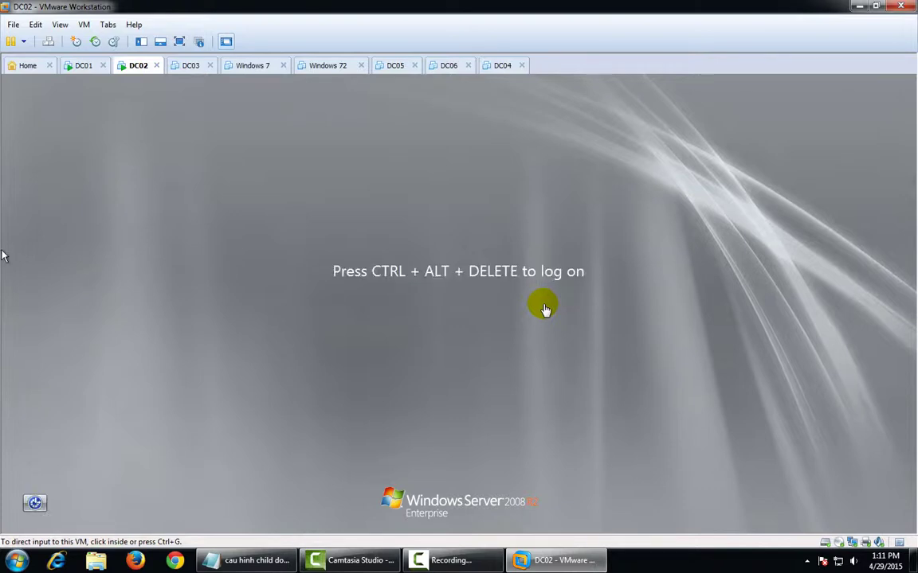
# Log on to DC02 as Other User 'administrator' with the domain admin password
pyautogui.click(501, 278)
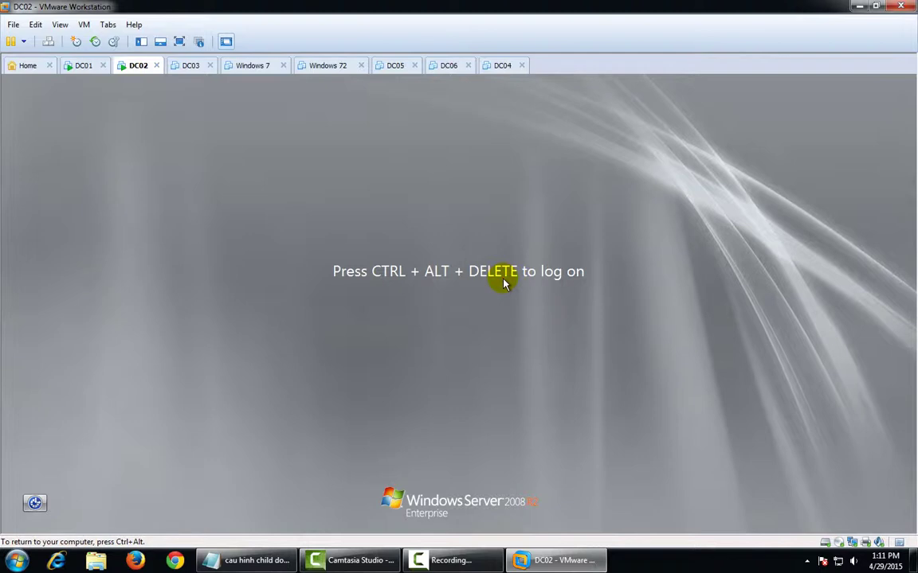
pyautogui.press('ctrl+alt+Insert')
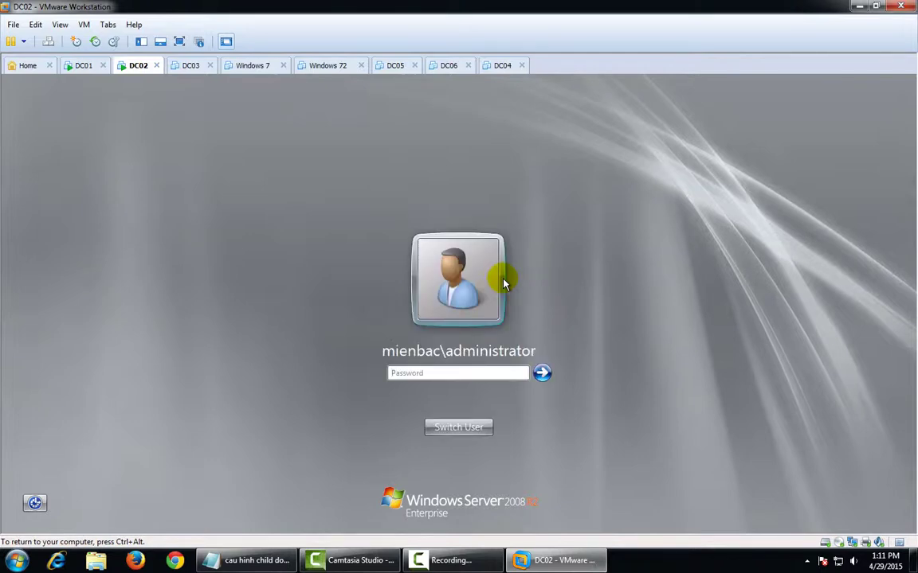
pyautogui.press('Escape')
pyautogui.press('Right')
pyautogui.press('Return')
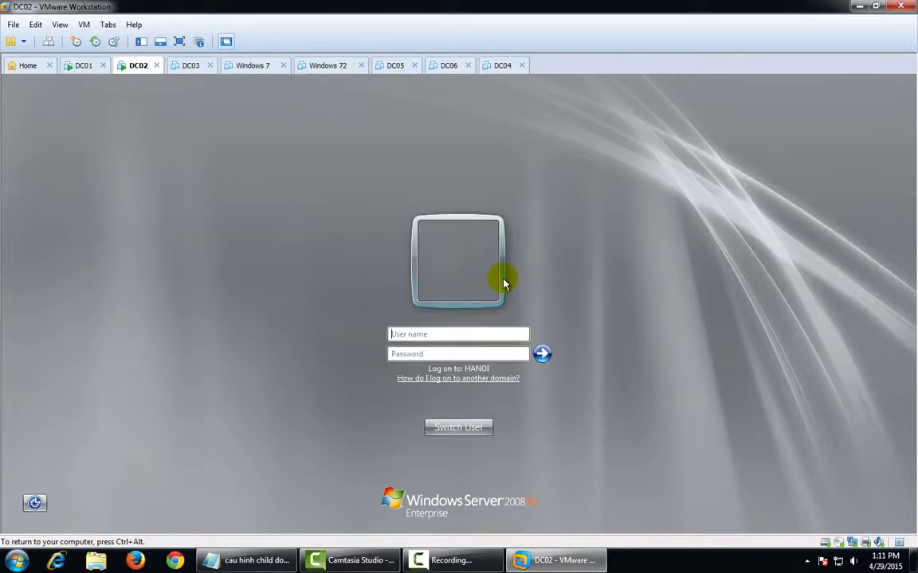
pyautogui.write('administrator')
pyautogui.press('Tab')
pyautogui.write('P@ssw0rd')
pyautogui.press('Return')
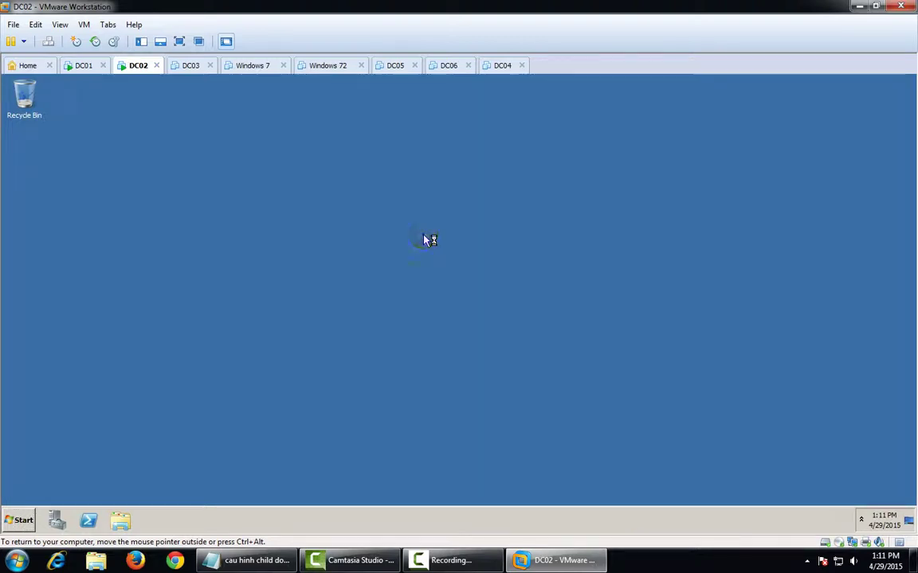
# Refresh the desktop and close Initial Configuration Tasks and Server Manager after confirming DC02.hanoi.mienbac.vn
pyautogui.rightClick(428, 240)
pyautogui.click(471, 264)
pyautogui.rightClick(445, 257)
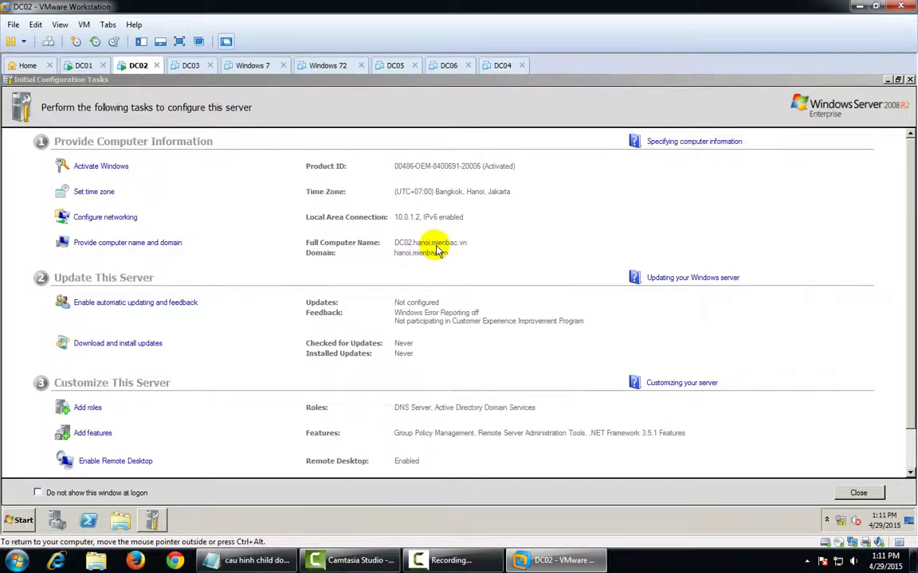
pyautogui.click(850, 493)
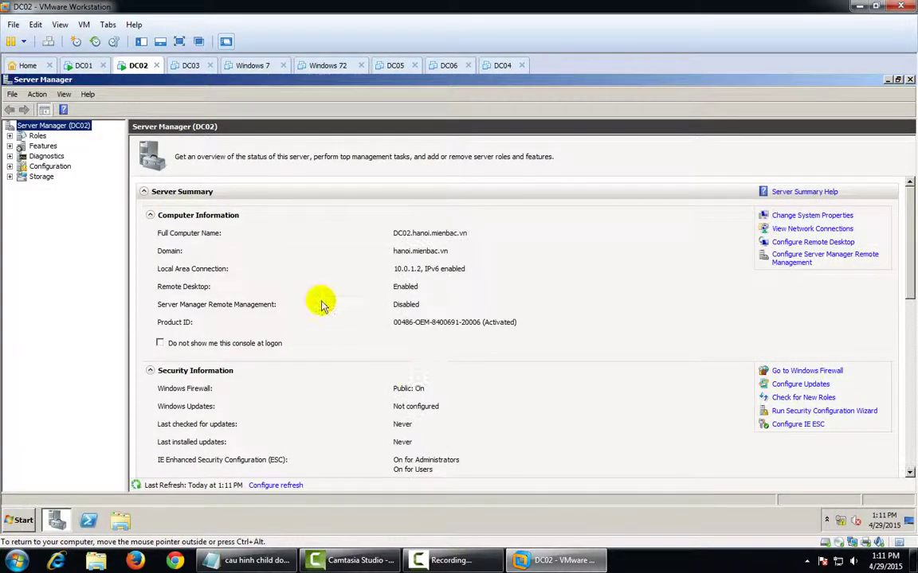
pyautogui.click(909, 79)
# Log on to DC01 as administrator and close Initial Configuration Tasks and Server Manager
pyautogui.click(81, 64)
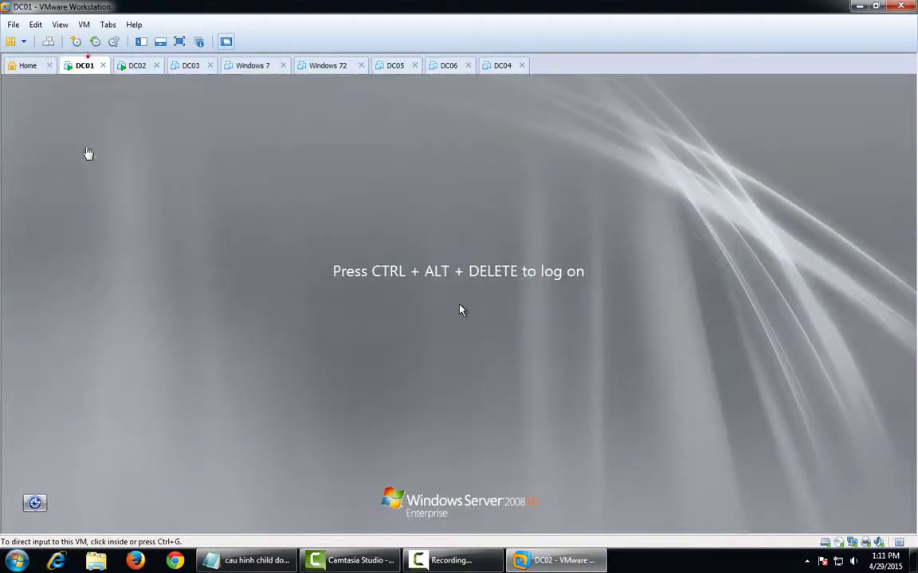
pyautogui.press('ctrl+alt+Insert')
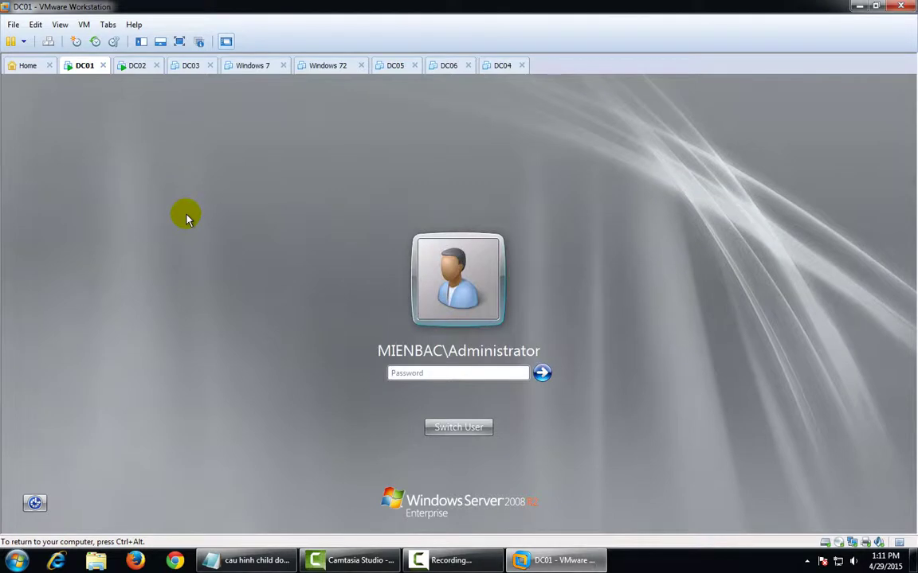
pyautogui.write('P@ssw0rd')
pyautogui.press('Return')
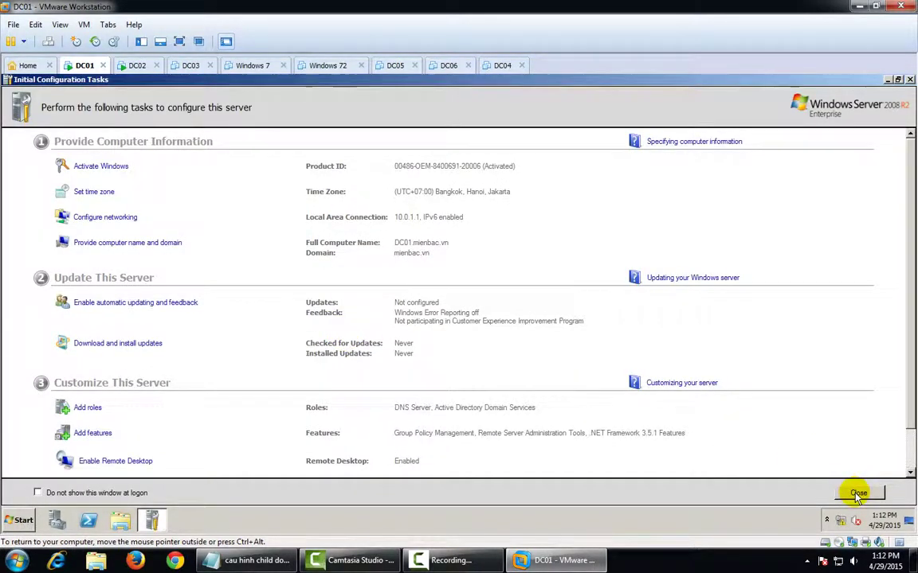
pyautogui.click(858, 494)
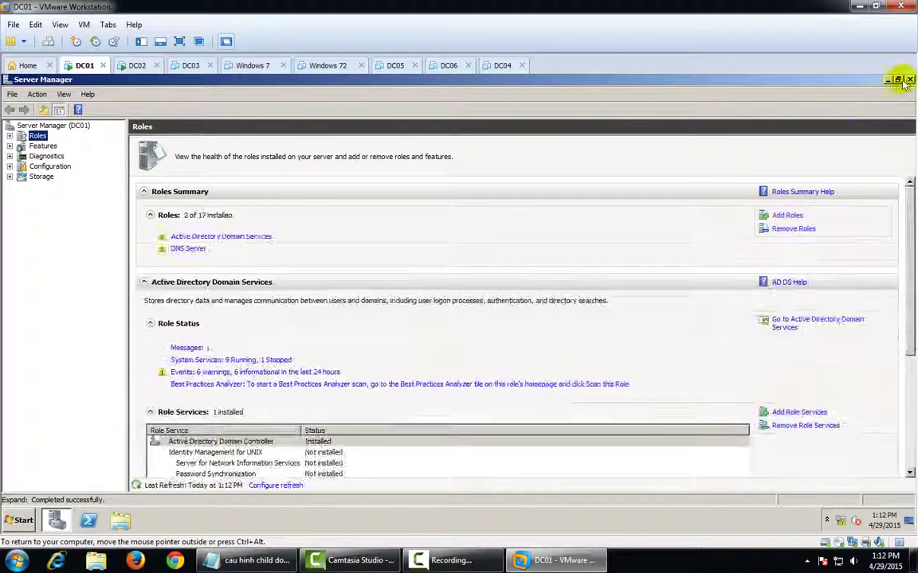
pyautogui.click(909, 79)
# In Active Directory Users and Computers, expand mienbac.vn, open Find and list the searchable domains
pyautogui.click(22, 520)
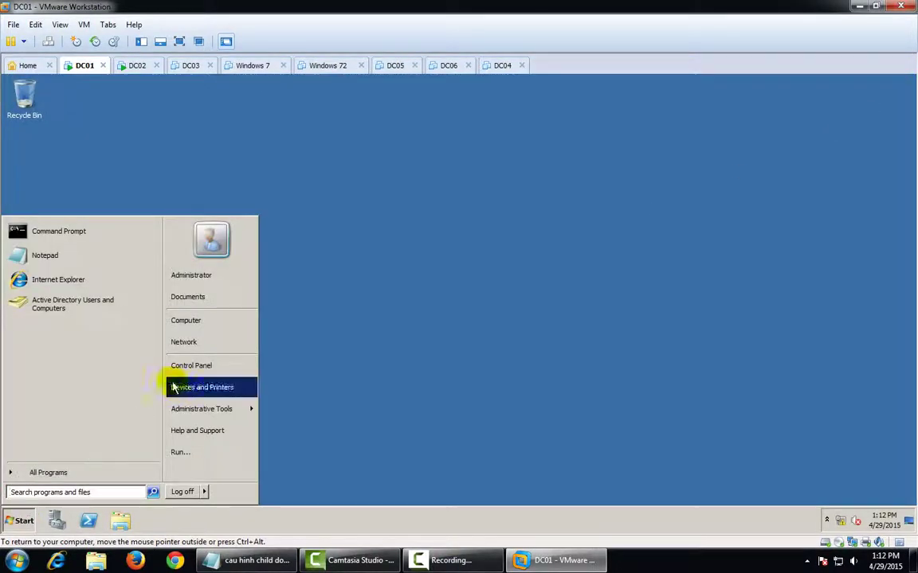
pyautogui.click(94, 307)
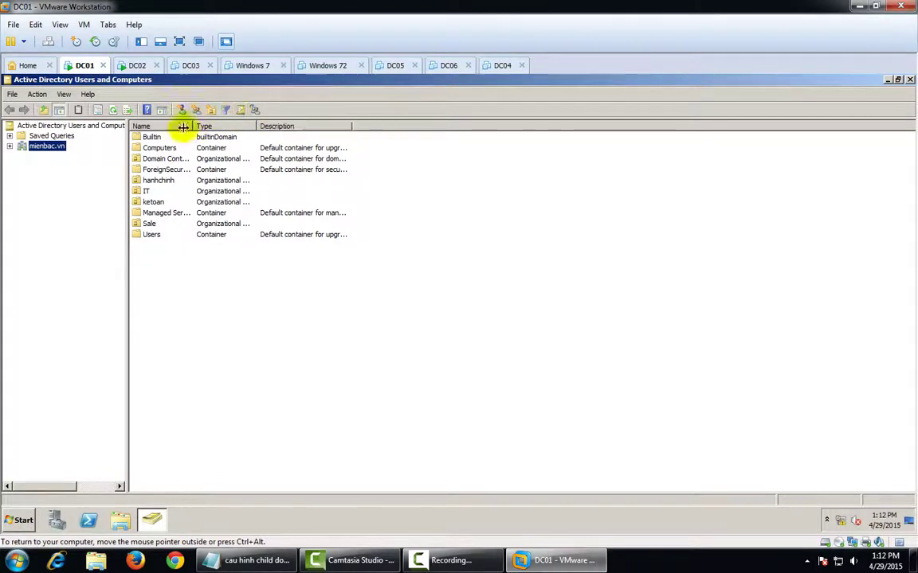
pyautogui.click(9, 146)
pyautogui.click(239, 111)
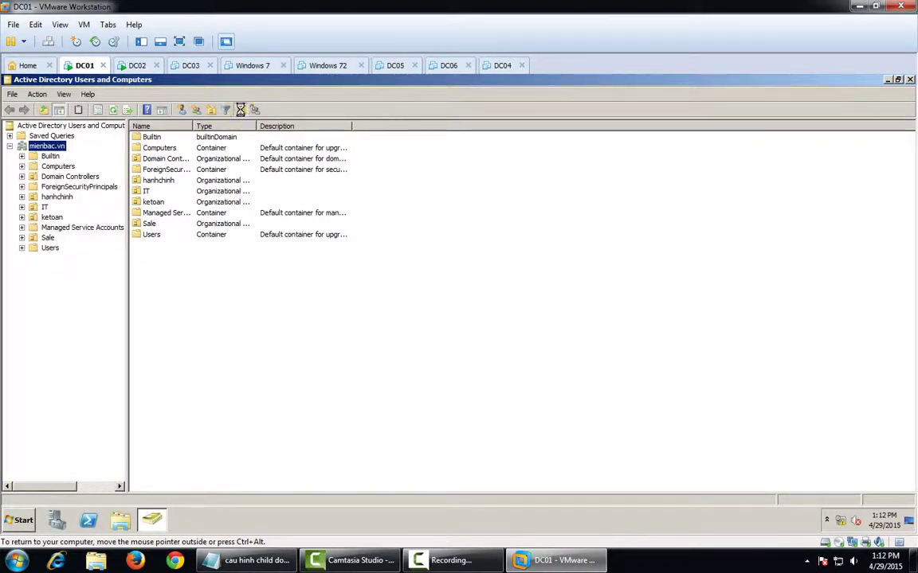
pyautogui.click(294, 150)
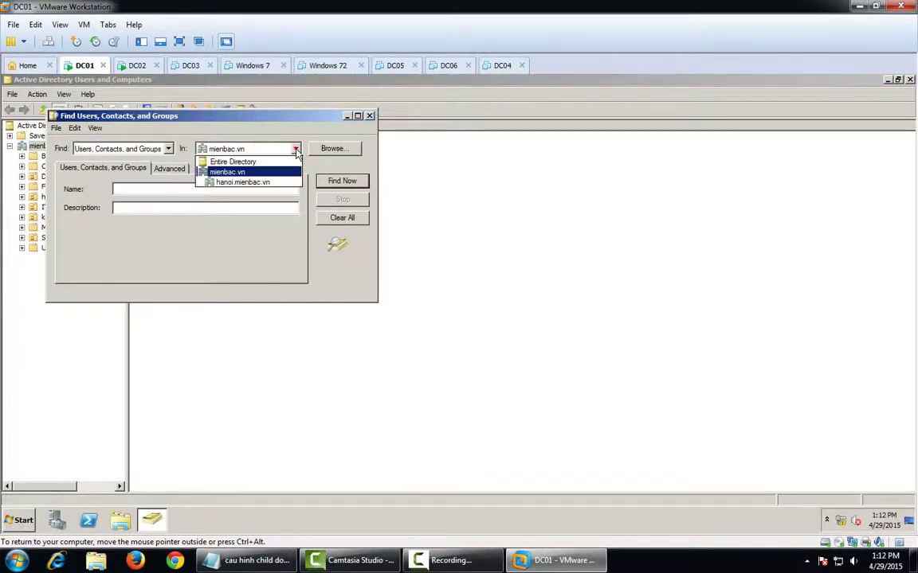